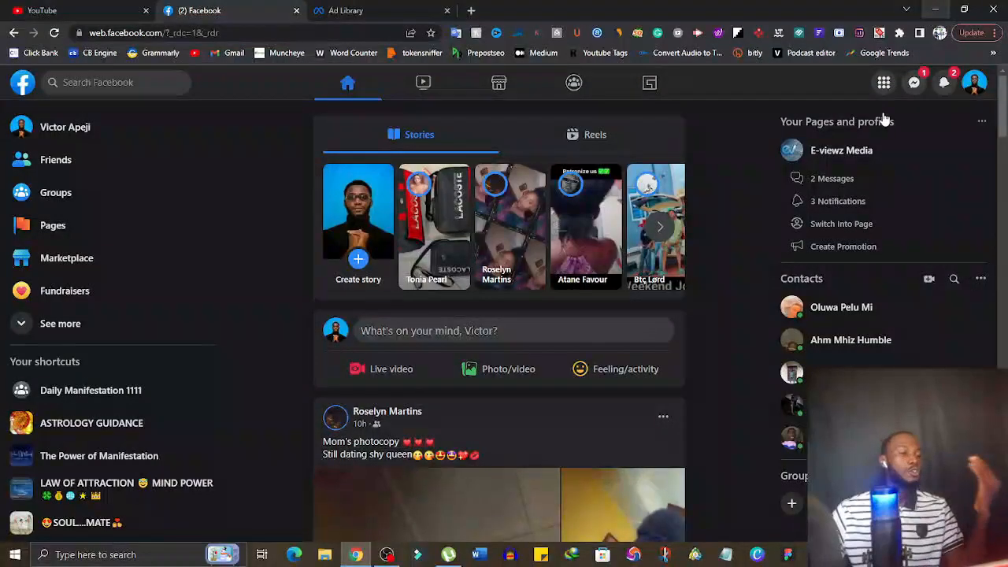
# Switch to the Meta Ad Library and examine the Nigerian ads matching the keyword "free delivery".
pyautogui.click(338, 9)
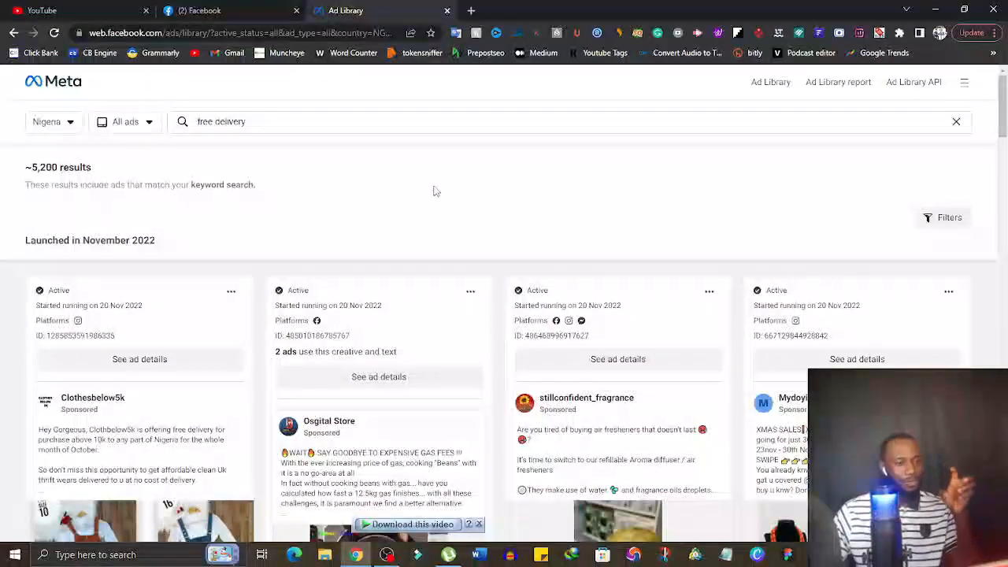
pyautogui.scroll(-10, 436, 190)
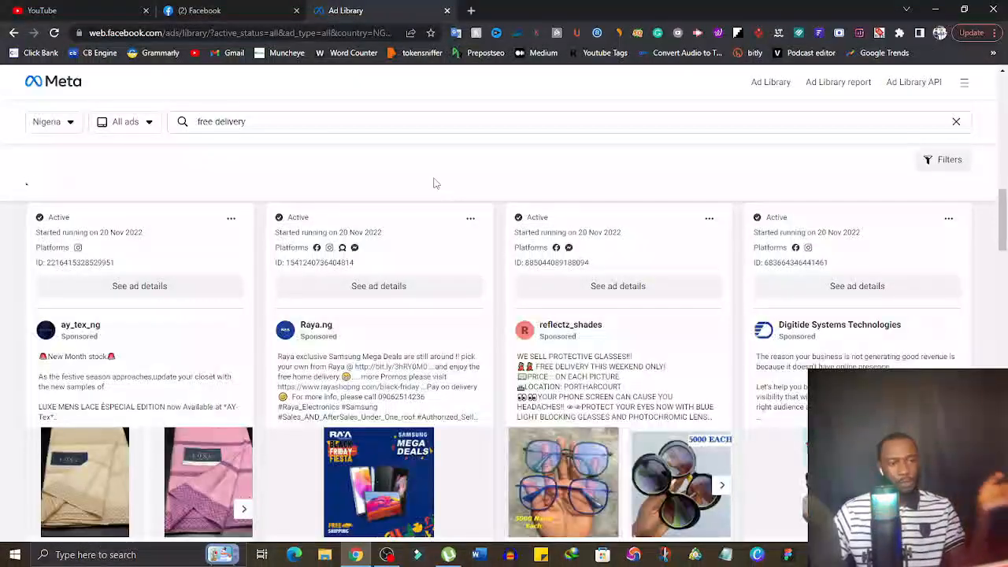
pyautogui.scroll(-5, 432, 190)
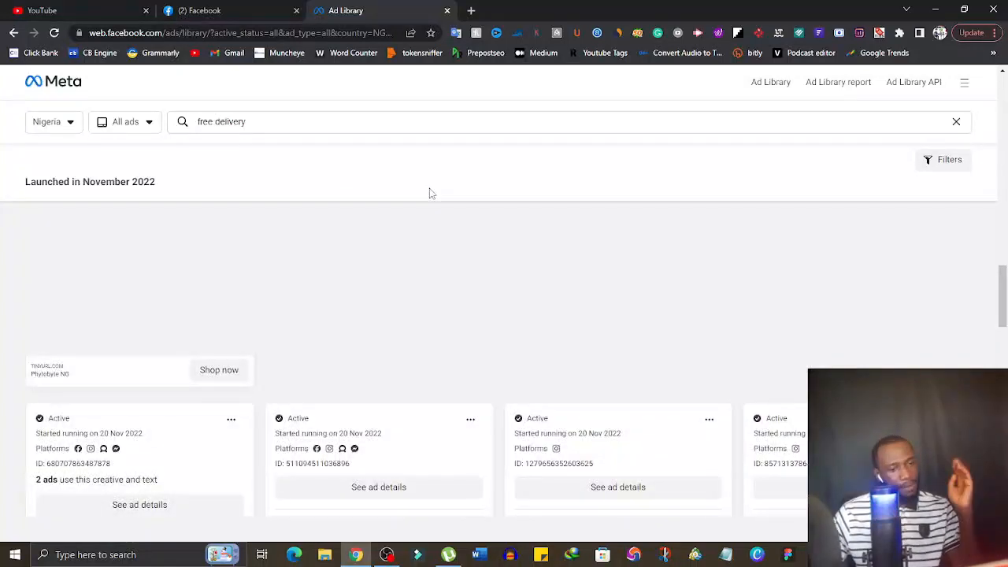
pyautogui.scroll(-4, 429, 193)
pyautogui.scroll(-2, 442, 300)
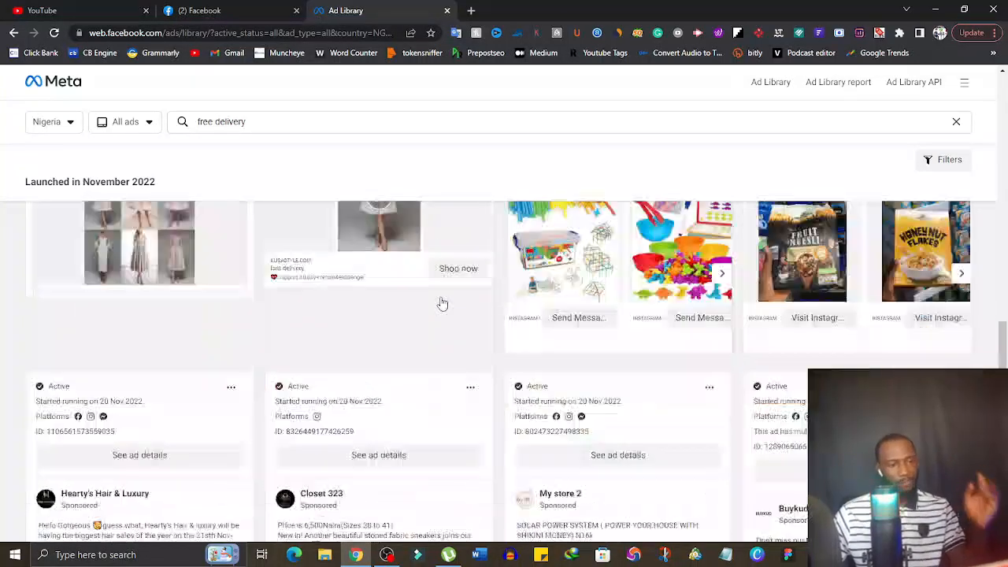
pyautogui.scroll(-5, 442, 304)
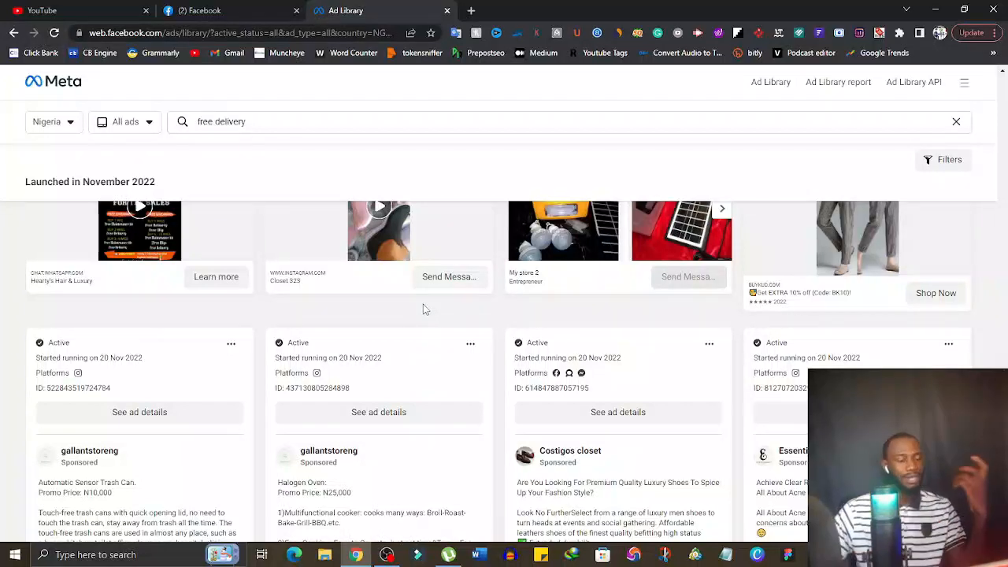
pyautogui.scroll(-3, 416, 351)
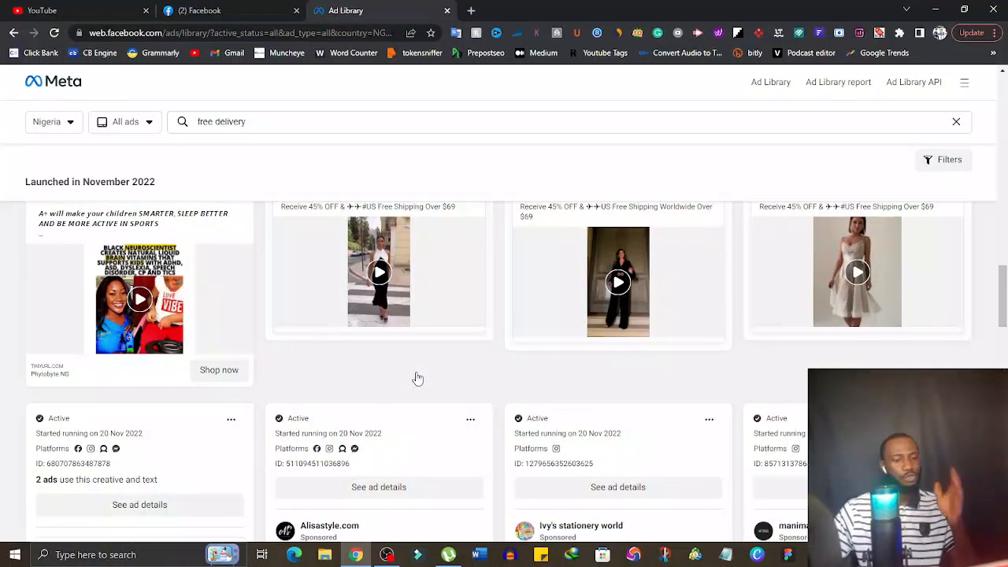
pyautogui.scroll(-3, 418, 380)
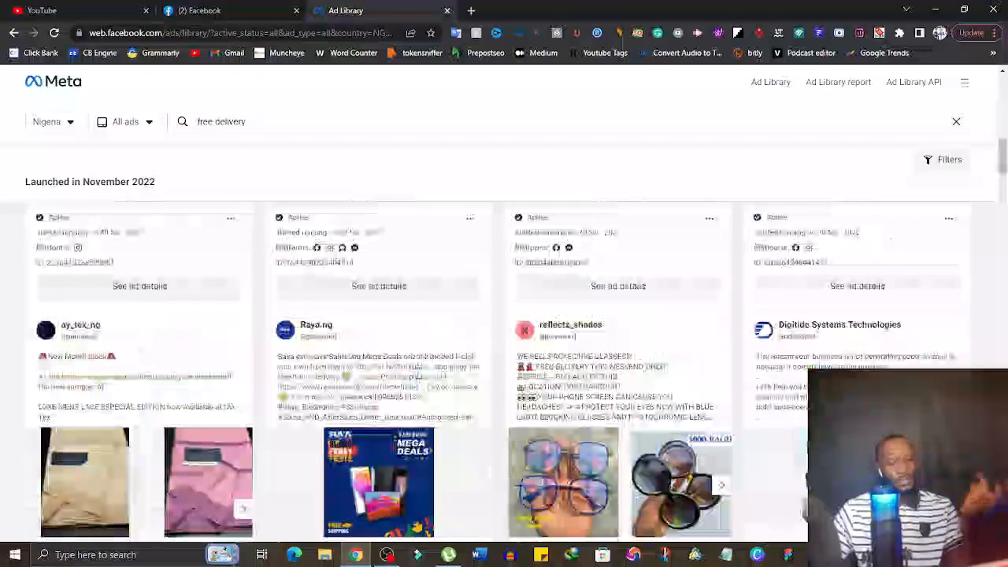
pyautogui.click(54, 33)
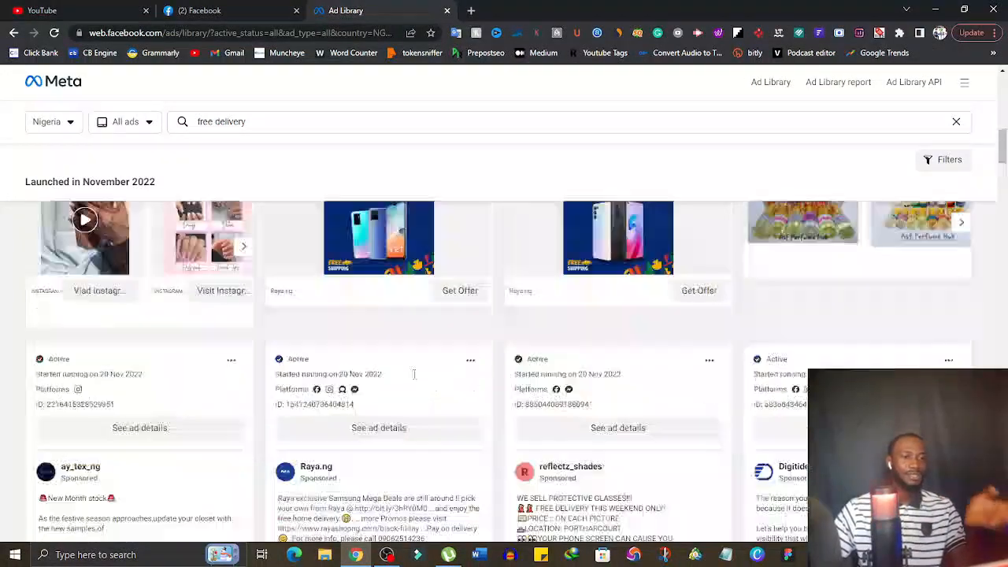
# Switch to Facebook Marketplace and look through the products and prices listed under Today's picks.
pyautogui.click(193, 10)
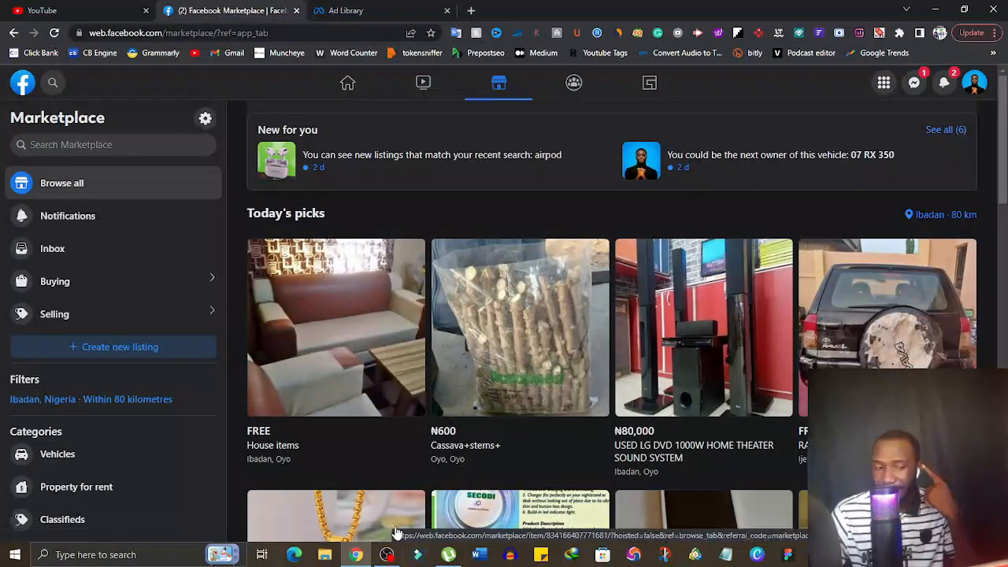
pyautogui.moveTo(396, 556)
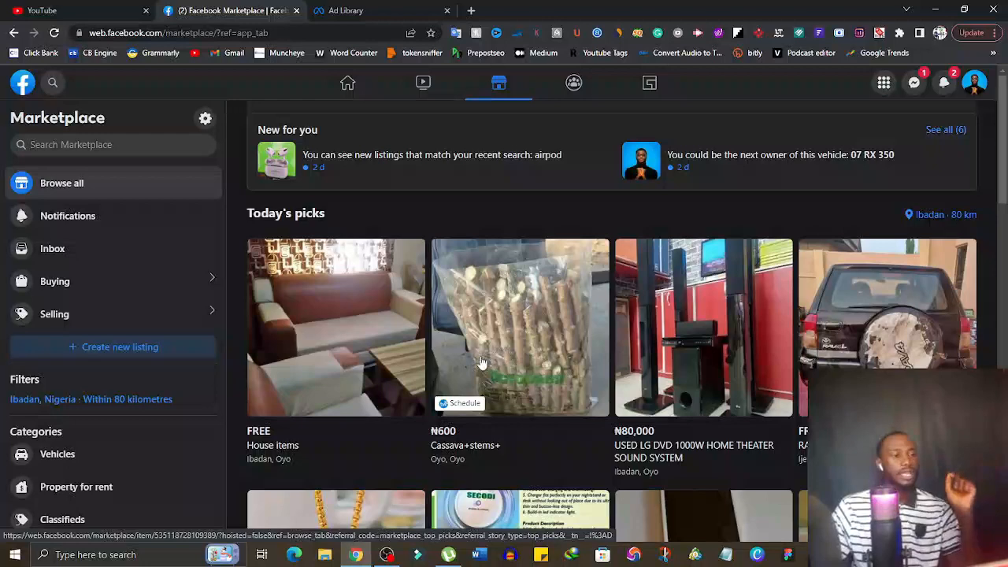
pyautogui.scroll(-2, 1004, 193)
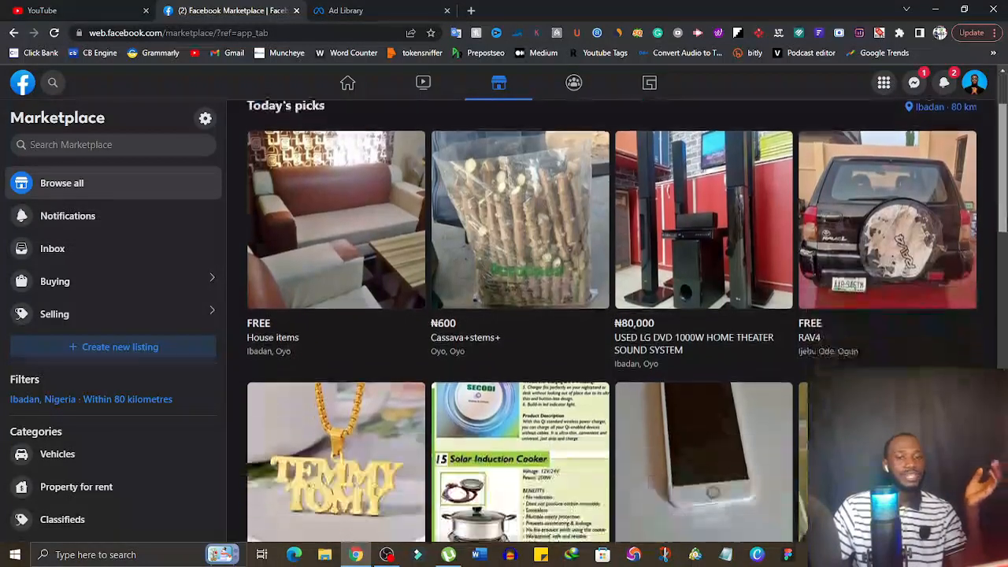
pyautogui.scroll(2, 611, 315)
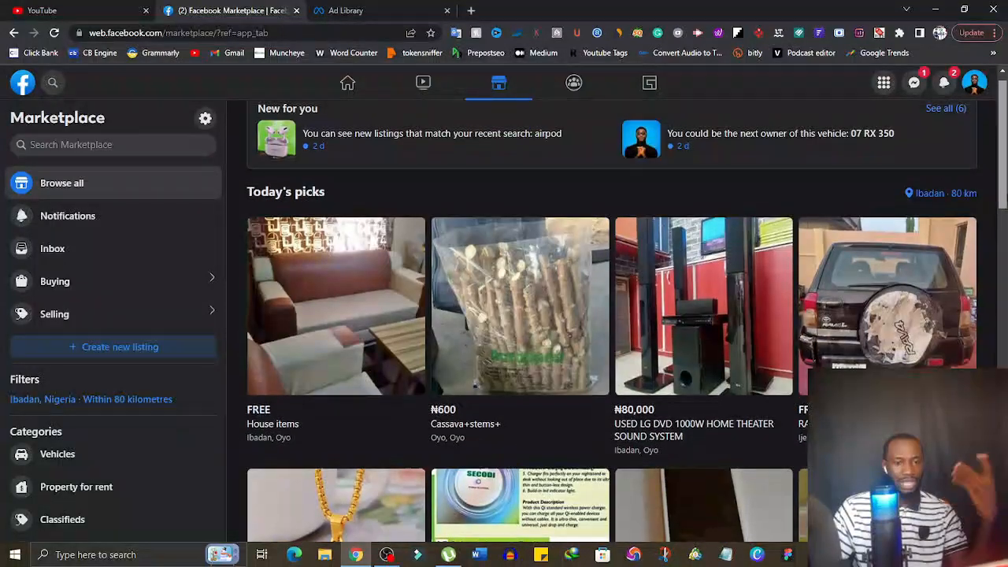
pyautogui.scroll(-2, 612, 315)
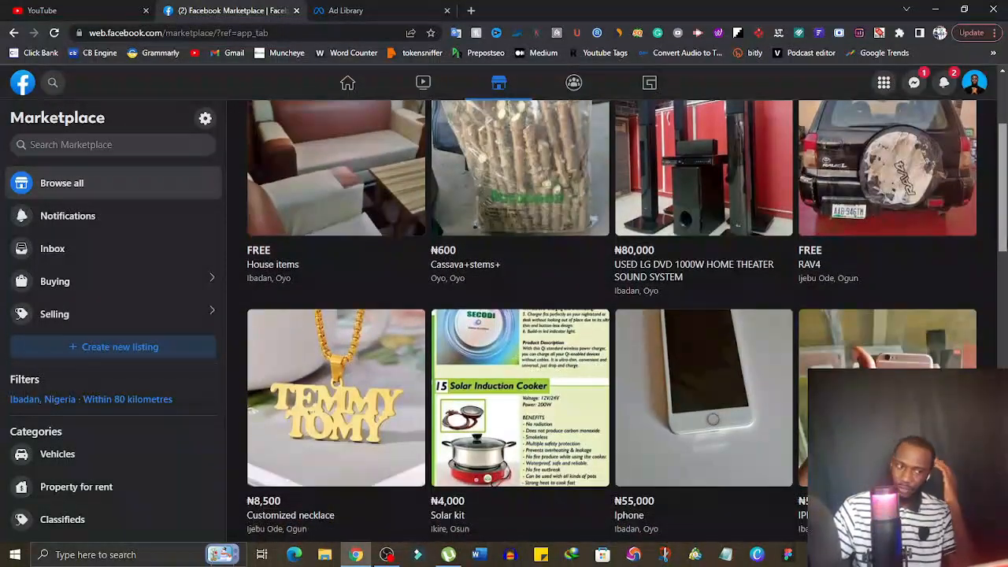
pyautogui.scroll(-2, 611, 315)
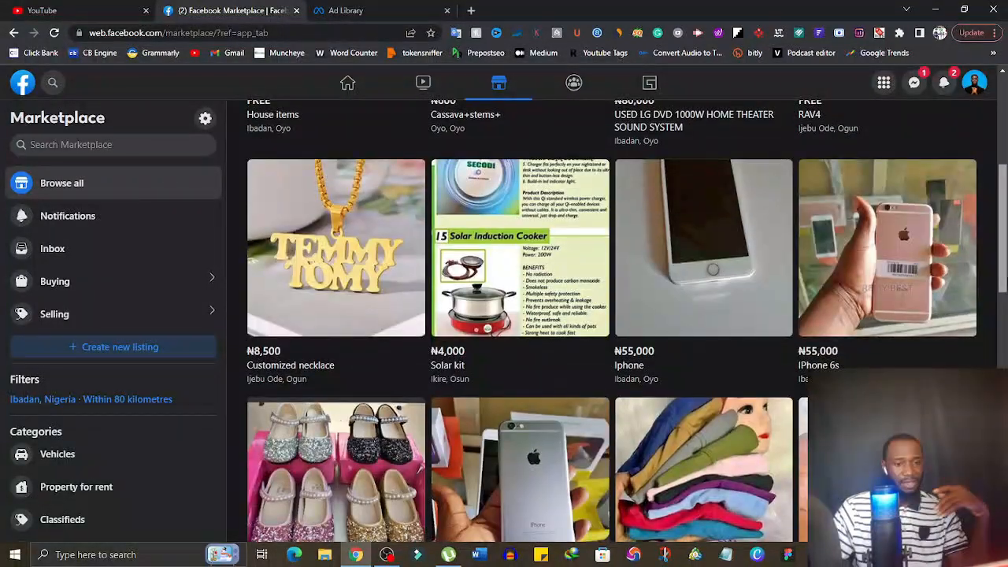
pyautogui.scroll(-1, 1005, 298)
pyautogui.scroll(1, 1005, 298)
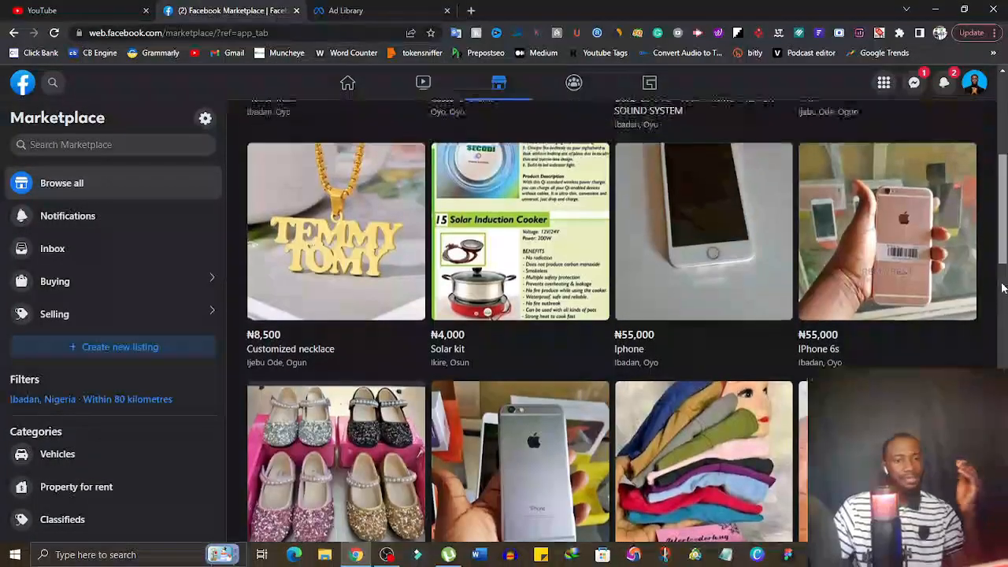
pyautogui.scroll(2, 1005, 298)
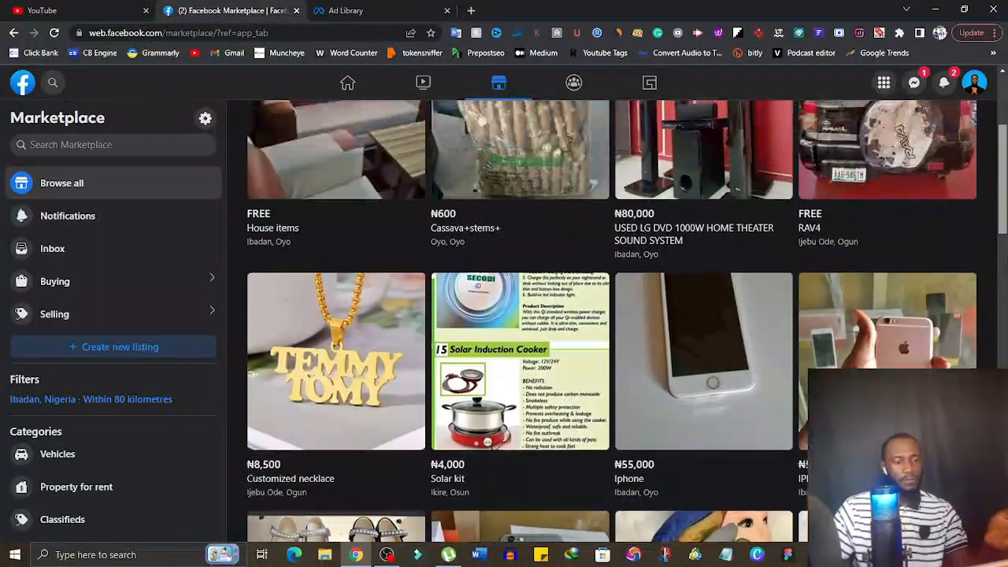
pyautogui.scroll(3, 439, 234)
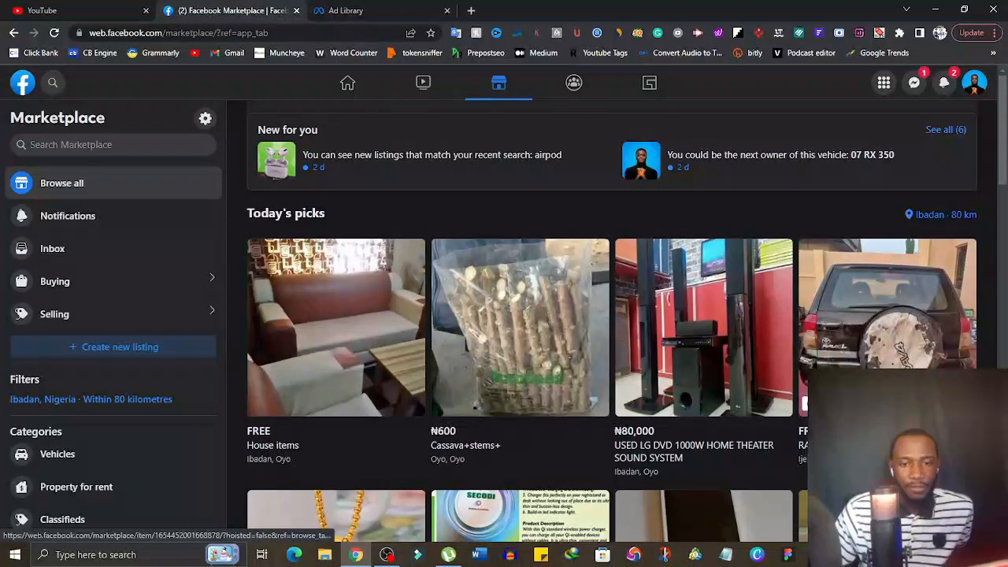
pyautogui.scroll(-5, 552, 370)
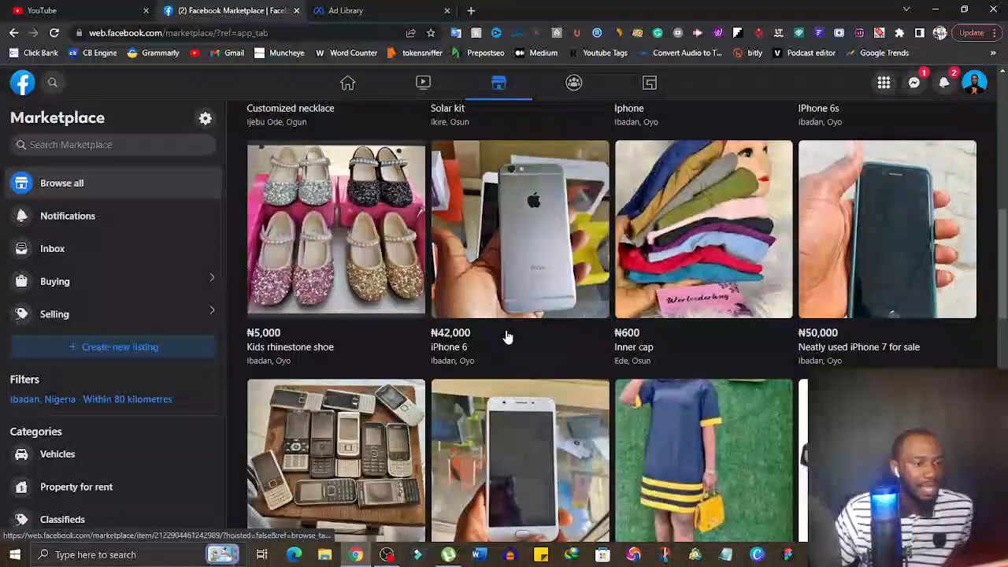
pyautogui.scroll(-5, 507, 335)
pyautogui.scroll(-4, 506, 334)
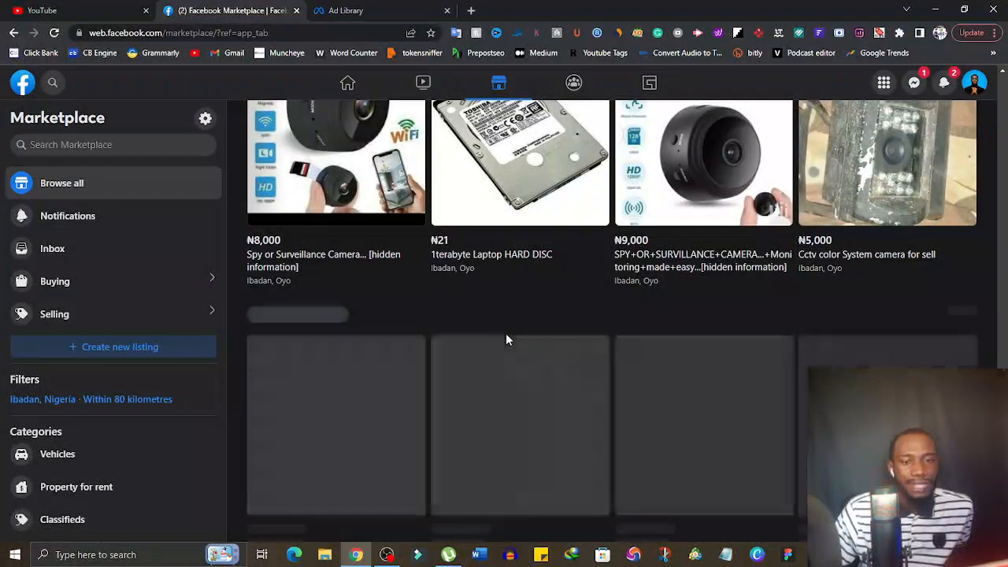
pyautogui.scroll(-4, 507, 338)
pyautogui.scroll(20, 507, 339)
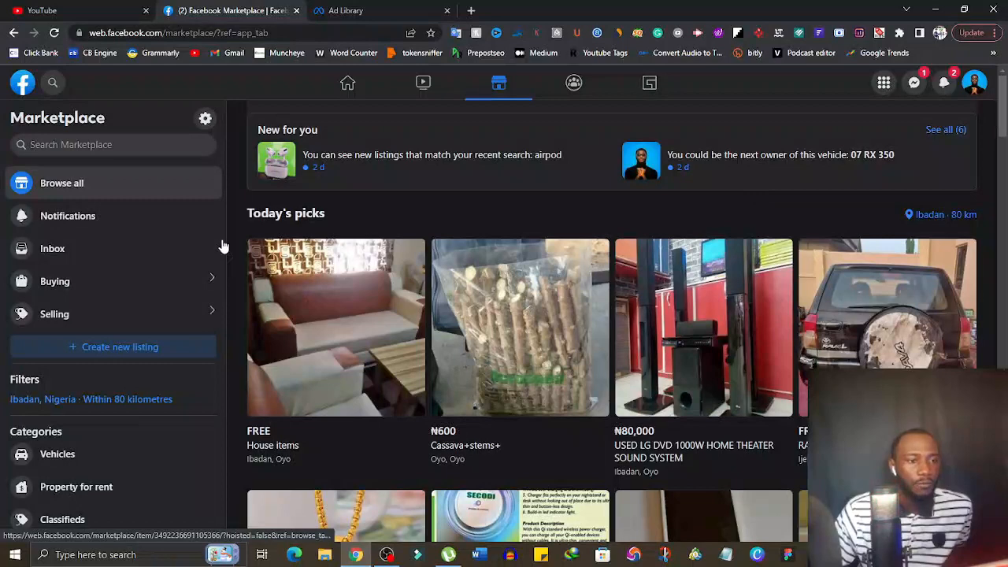
# Search Marketplace for "laptop" and look through the matching listings.
pyautogui.click(91, 145)
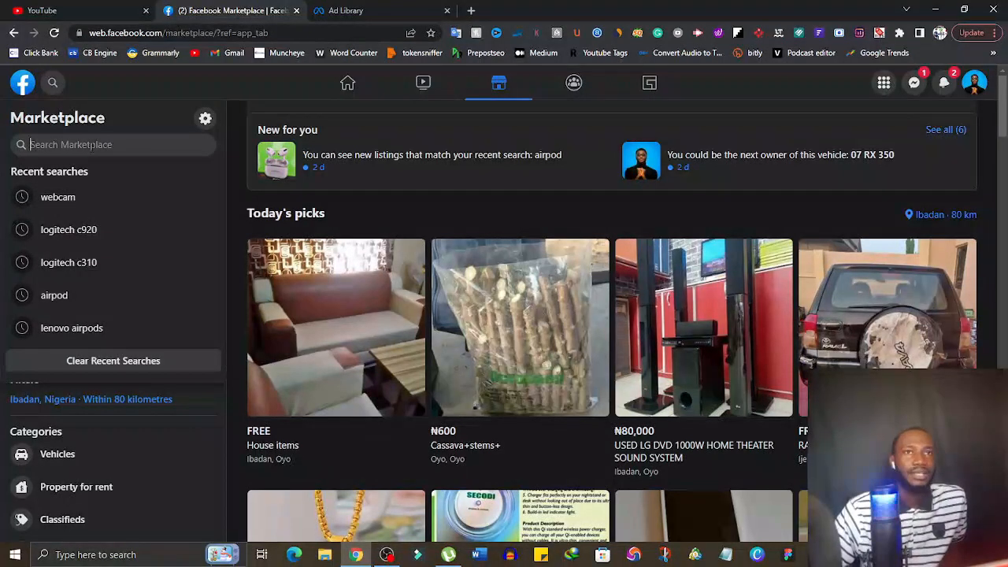
pyautogui.write('Ikap')
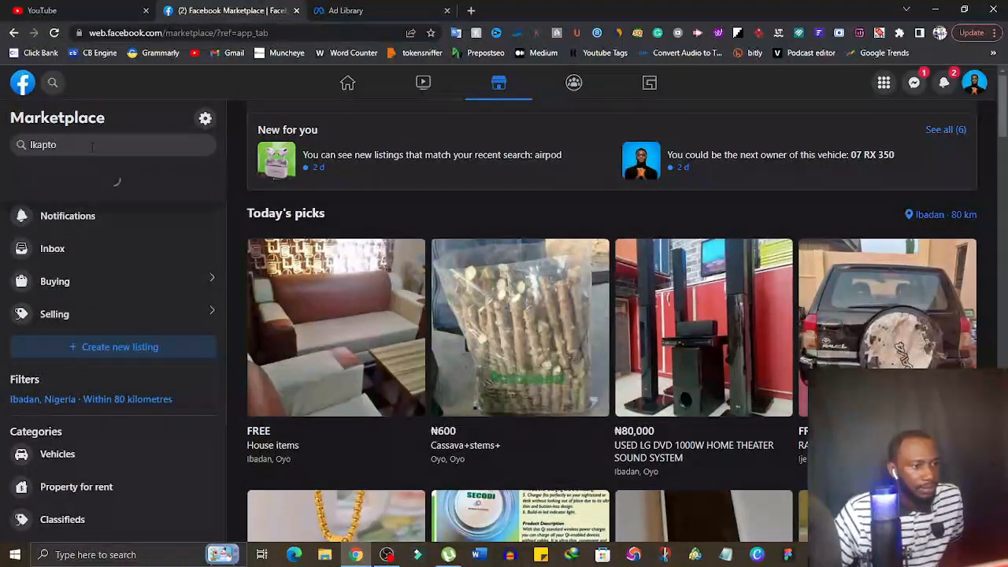
pyautogui.write('apto')
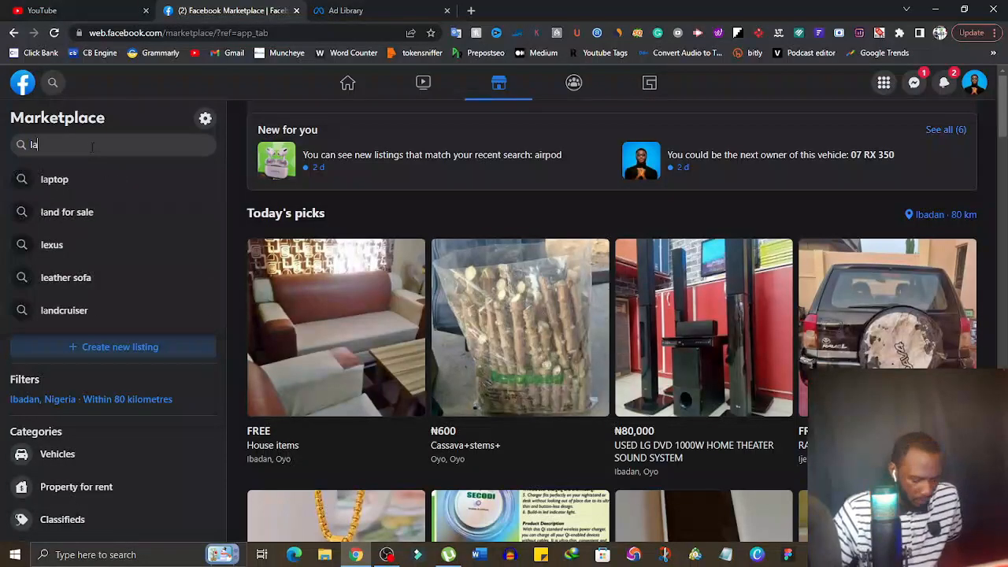
pyautogui.write('p')
pyautogui.press('Return')
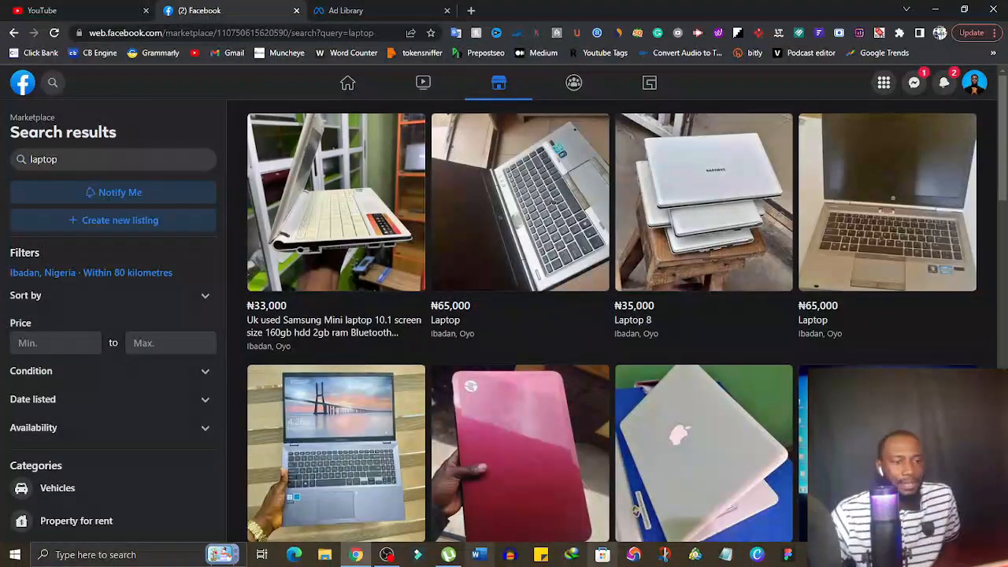
pyautogui.scroll(-5, 502, 315)
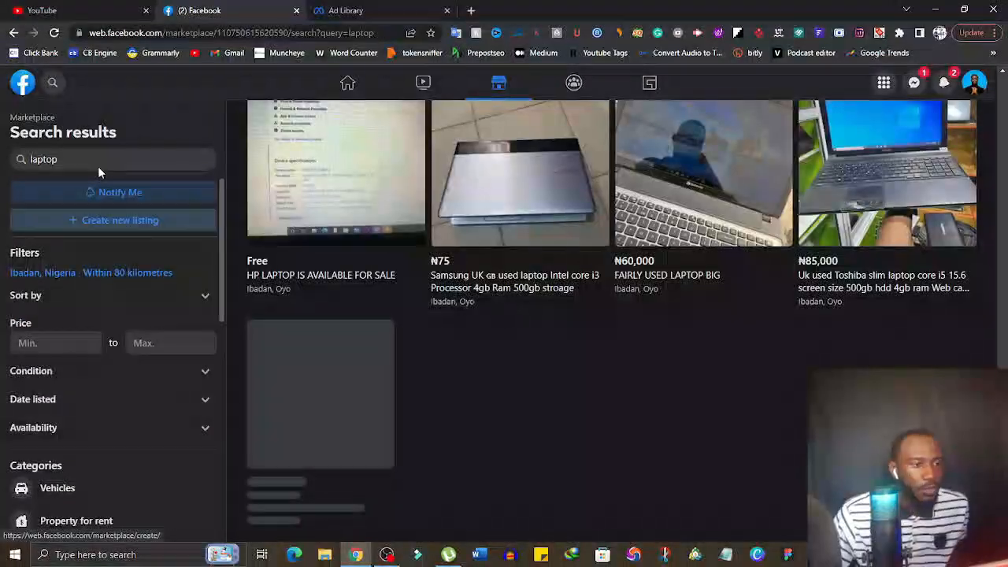
# Replace the Marketplace search term with "blender" and look through the matching listings.
pyautogui.doubleClick(92, 158)
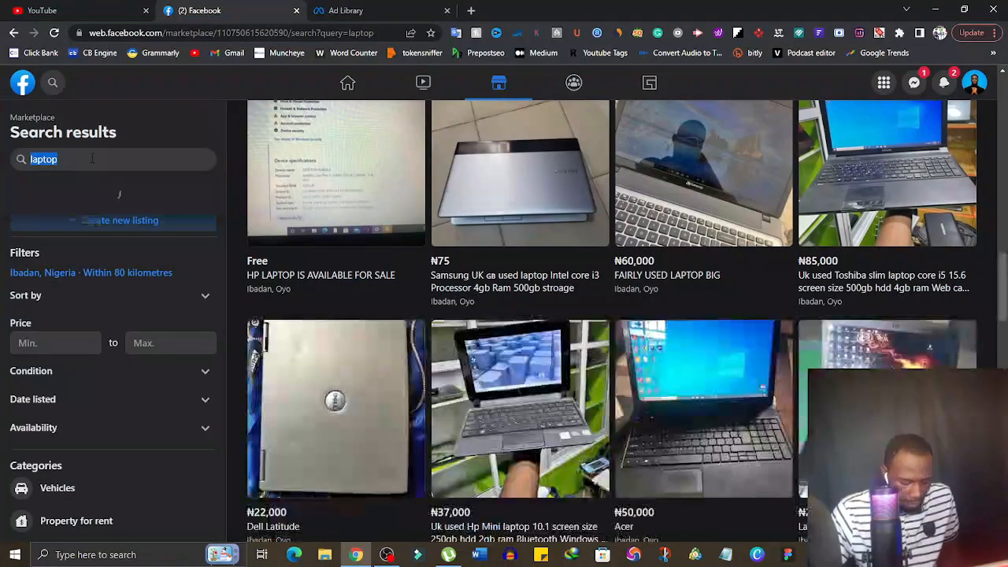
pyautogui.write('blender')
pyautogui.press('Return')
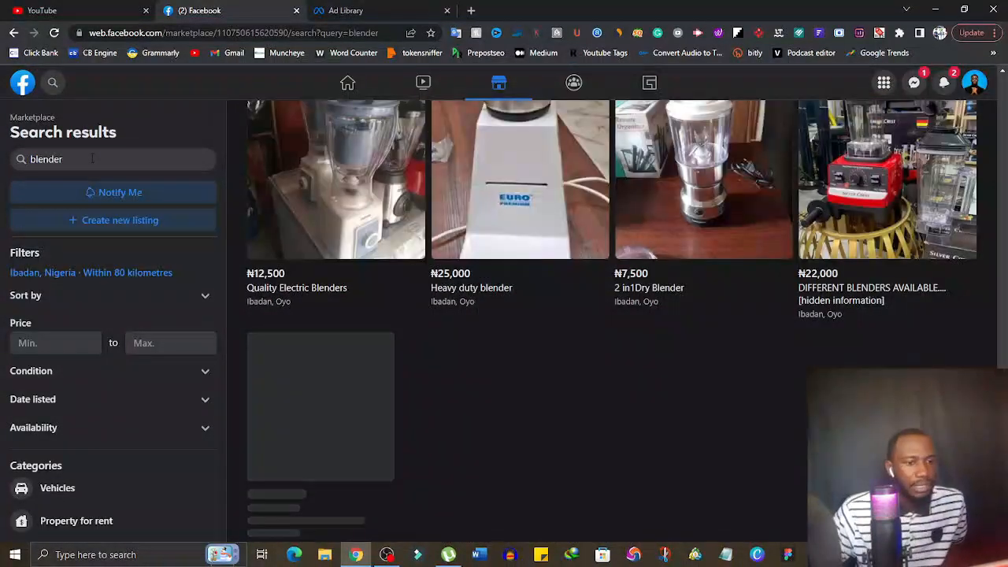
pyautogui.scroll(-5, 495, 310)
pyautogui.scroll(-5, 495, 309)
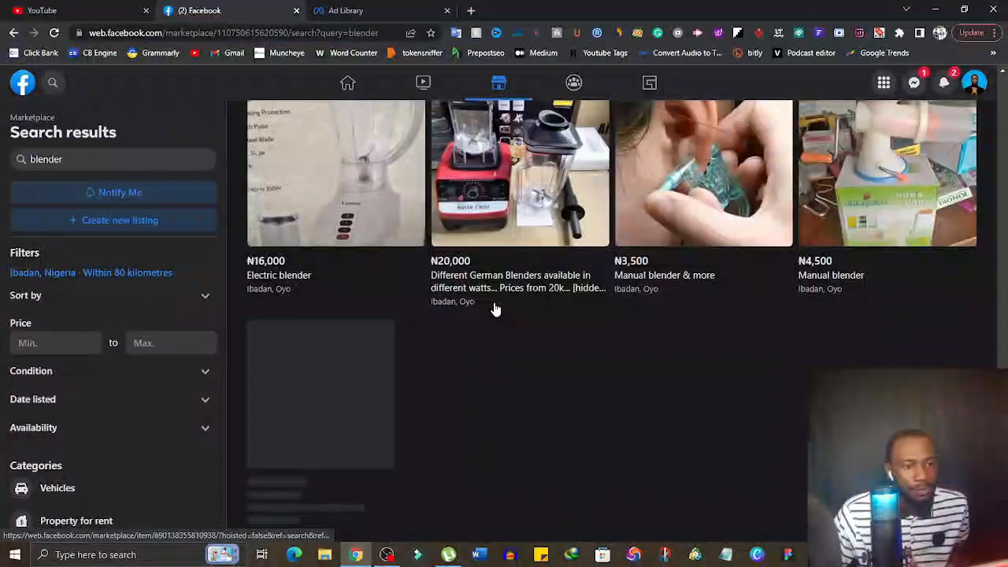
pyautogui.scroll(10, 495, 309)
# Search Marketplace for "books" instead and look through the matching listings.
pyautogui.click(83, 159)
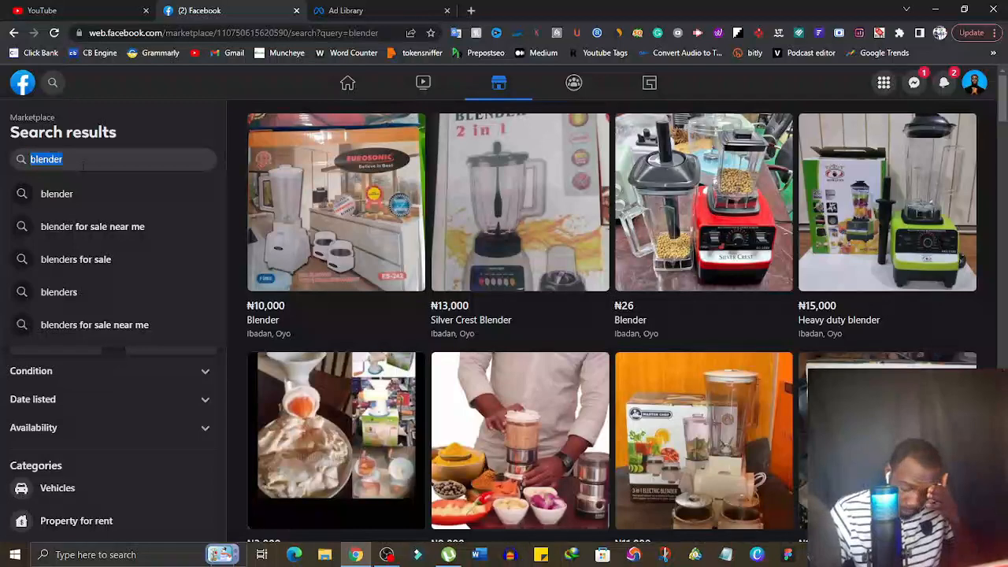
pyautogui.write('book')
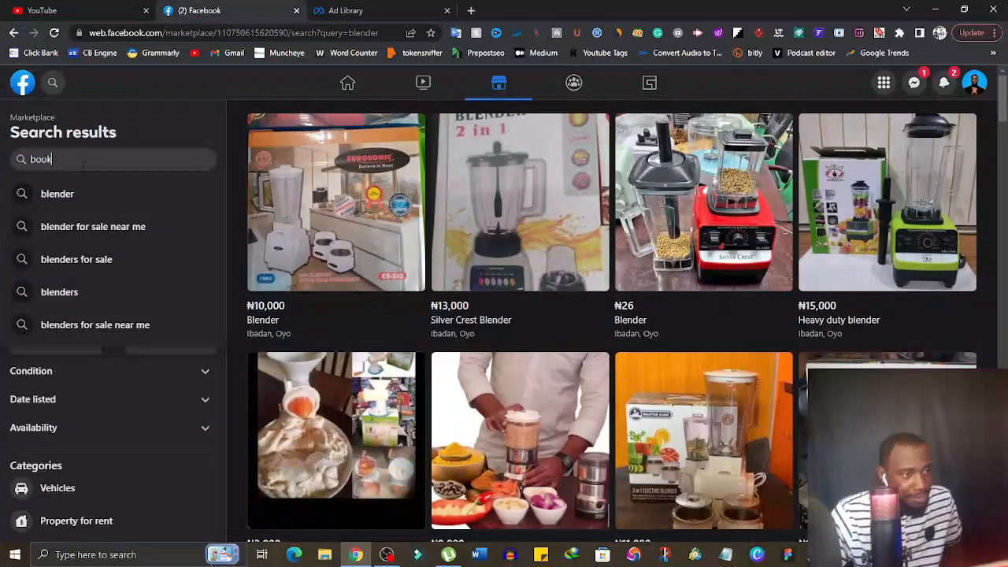
pyautogui.write('s')
pyautogui.press('Return')
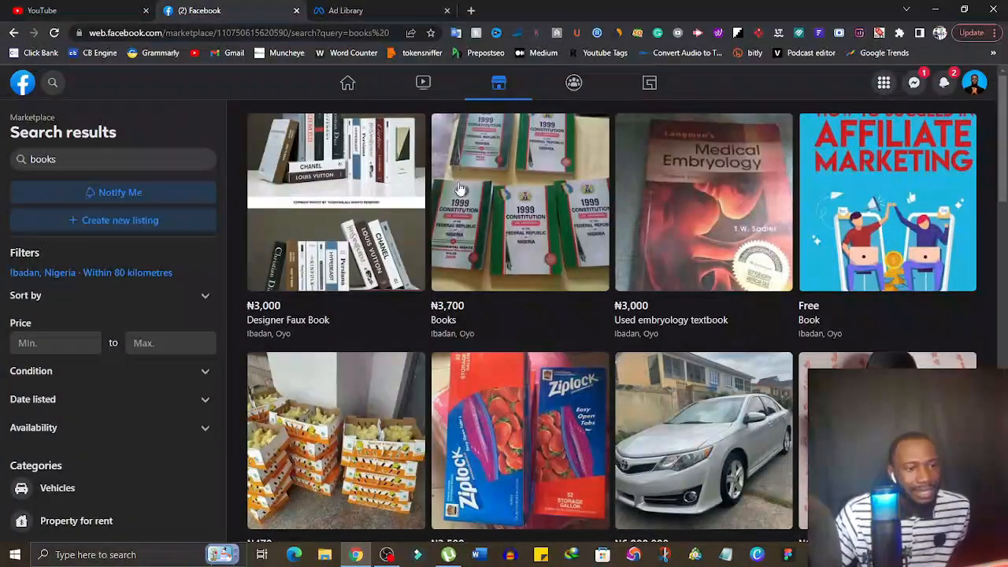
pyautogui.scroll(-6, 460, 193)
pyautogui.scroll(10, 461, 193)
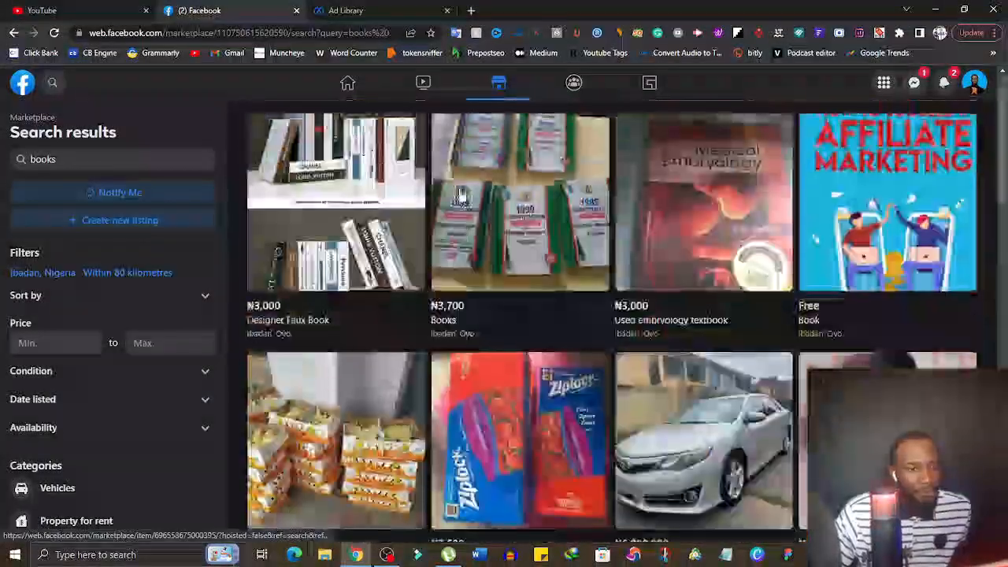
# Run a new Marketplace search for "recharge card".
pyautogui.click(73, 160)
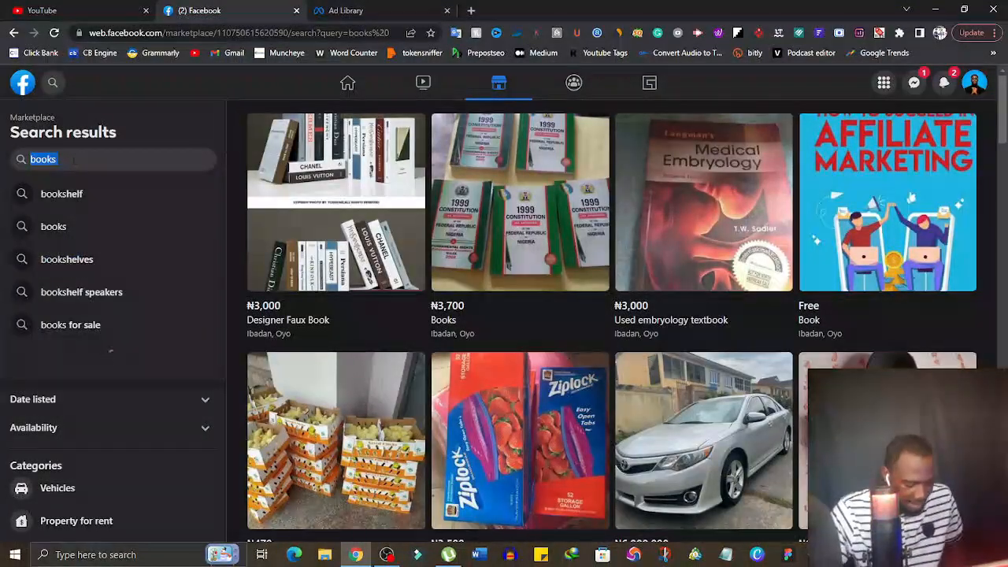
pyautogui.write('recharge car')
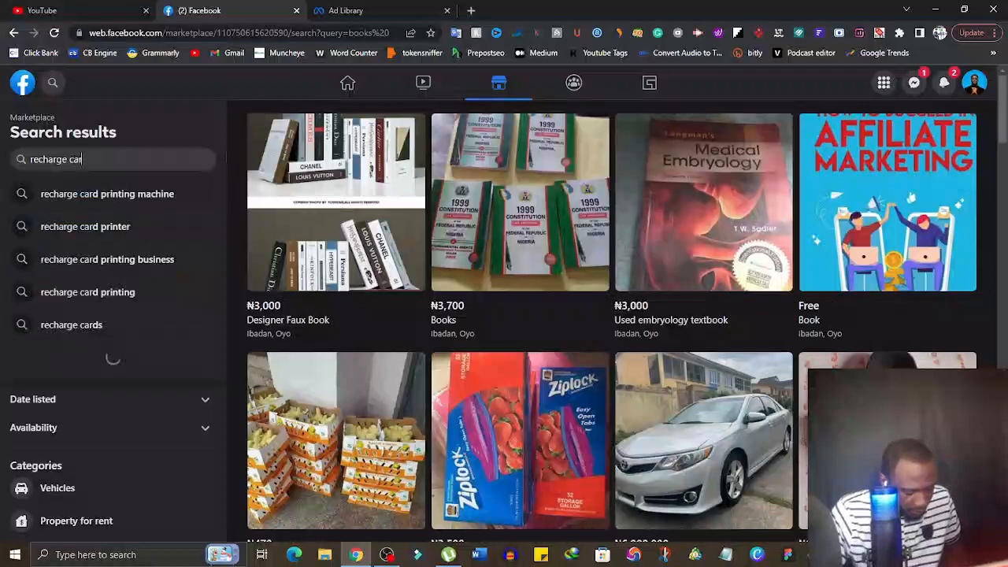
pyautogui.write('d')
pyautogui.press('Return')
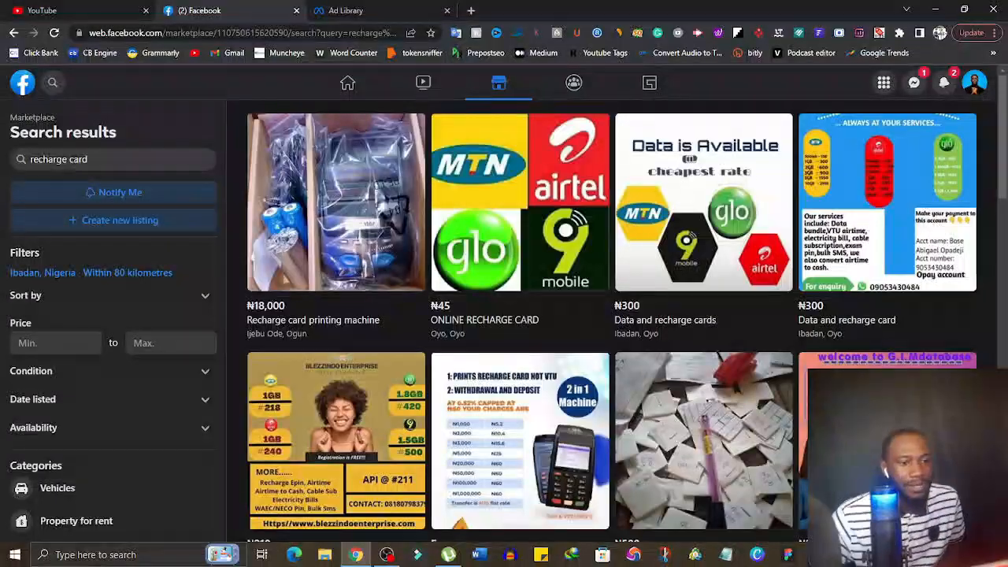
# Look through the Marketplace listings found for "recharge card".
pyautogui.scroll(-10, 761, 250)
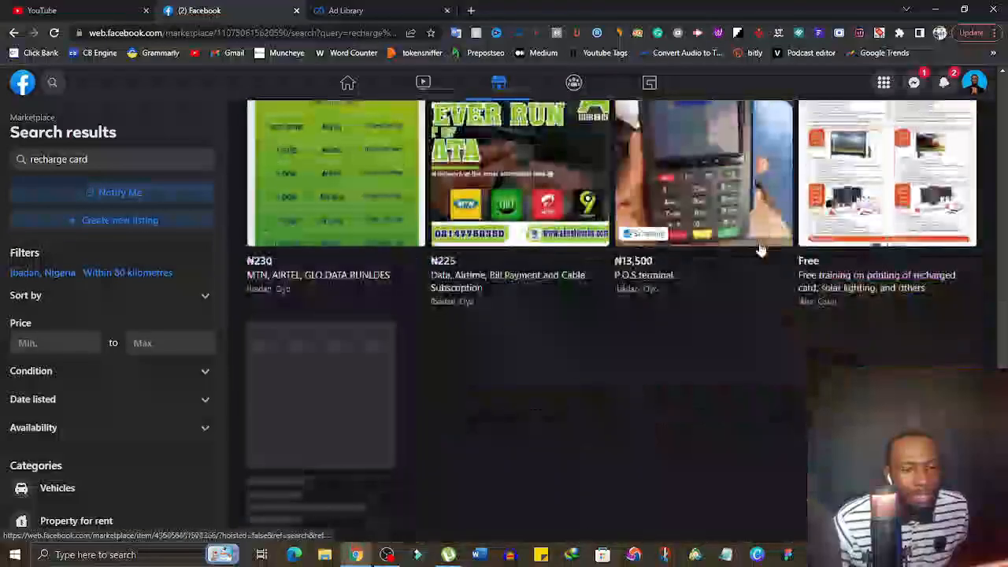
pyautogui.scroll(-5, 761, 249)
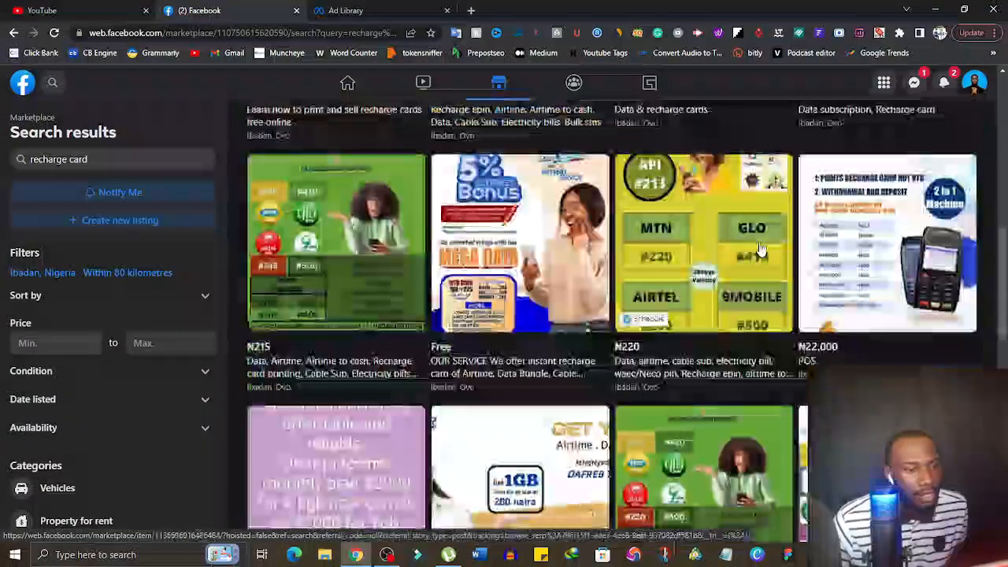
pyautogui.scroll(-10, 762, 250)
pyautogui.scroll(18, 761, 250)
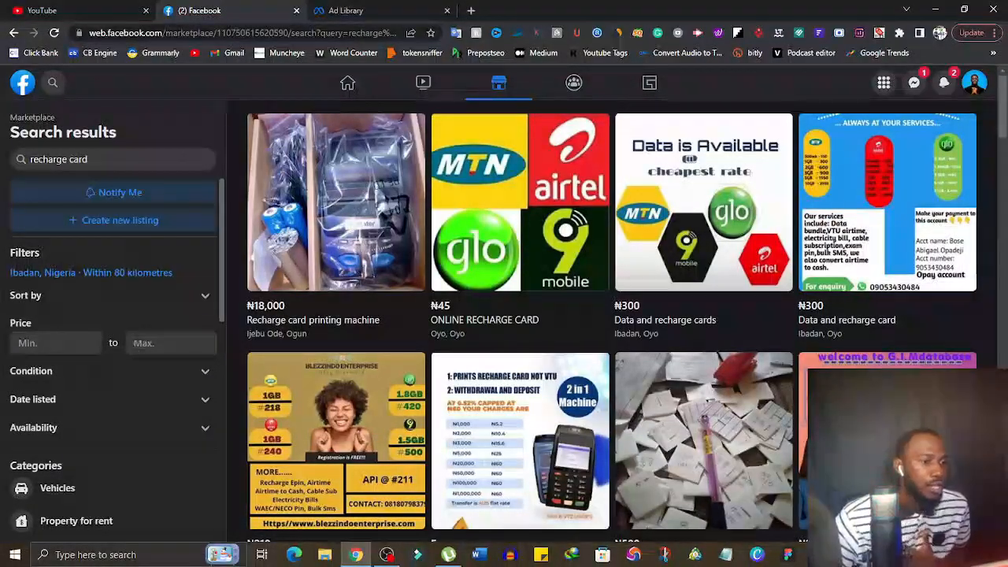
# Clear the "recharge card" term from the Marketplace search and dismiss the recent searches.
pyautogui.click(118, 157)
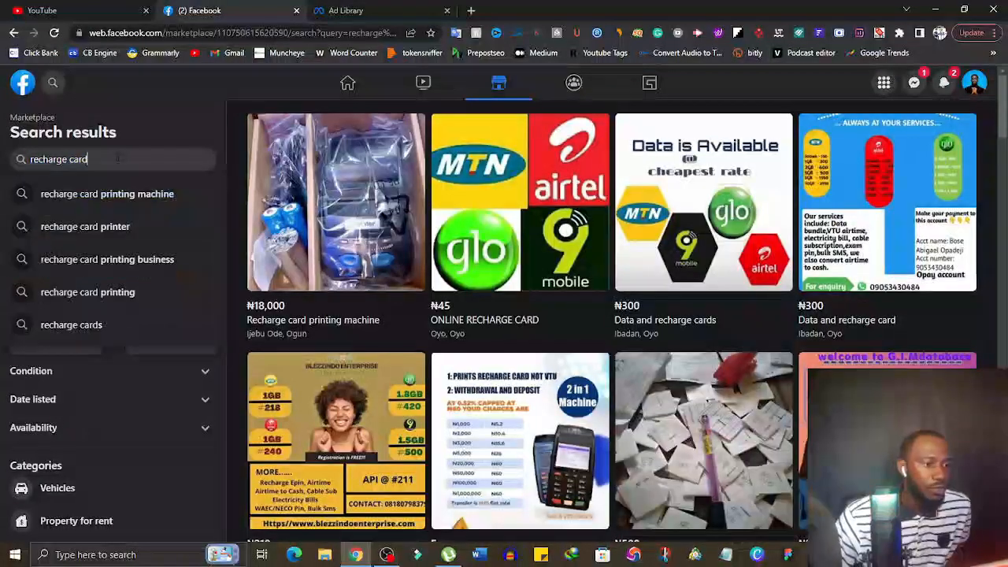
pyautogui.press('BackSpace')
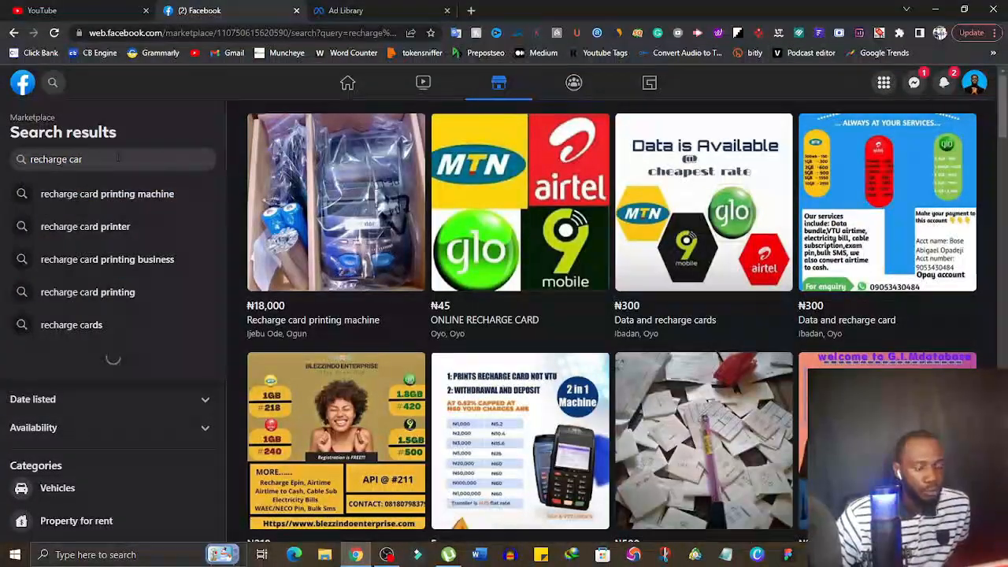
pyautogui.press('BackSpace')
pyautogui.press('BackSpace')
pyautogui.press('BackSpace')
pyautogui.press('BackSpace')
pyautogui.press('BackSpace')
pyautogui.press('BackSpace')
pyautogui.press('BackSpace')
pyautogui.press('BackSpace')
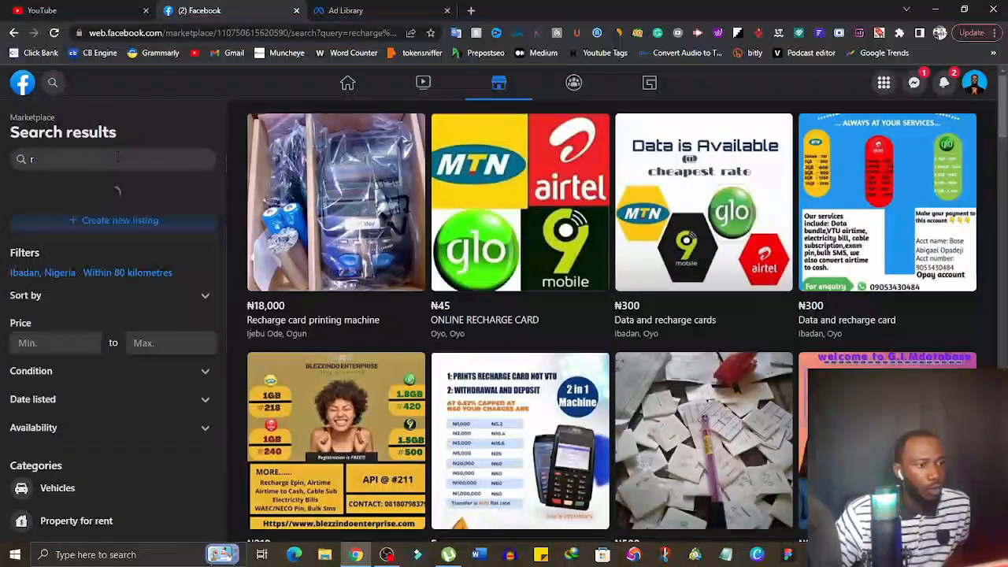
pyautogui.press('BackSpace')
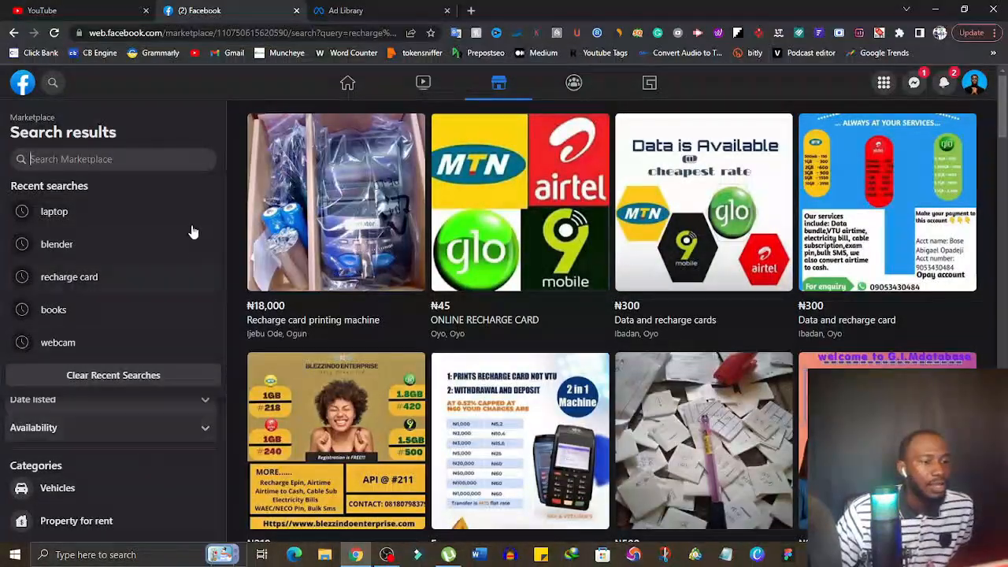
pyautogui.click(212, 128)
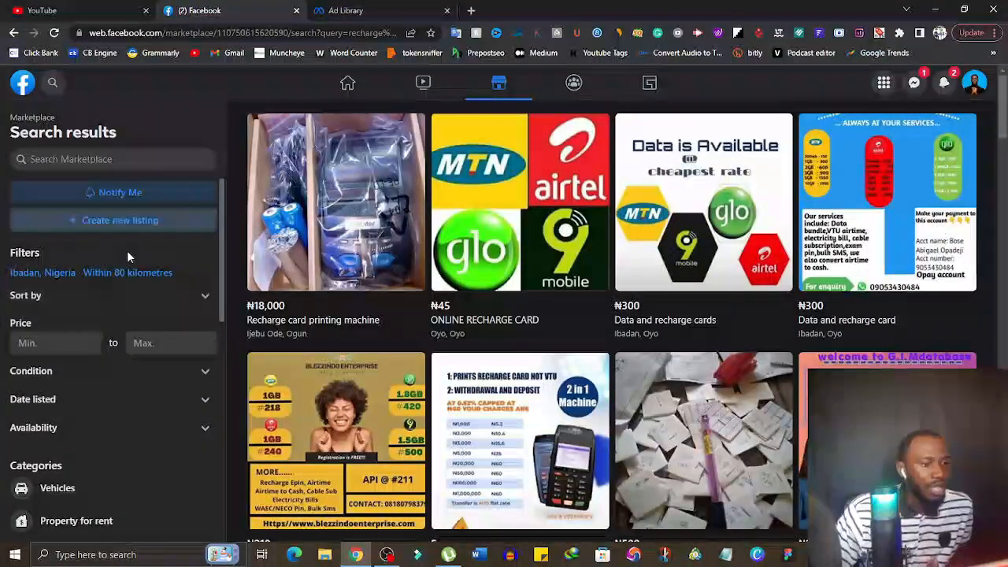
# Look through the Marketplace filters and the full list of product categories, down to buy-and-sell groups.
pyautogui.scroll(-4, 131, 362)
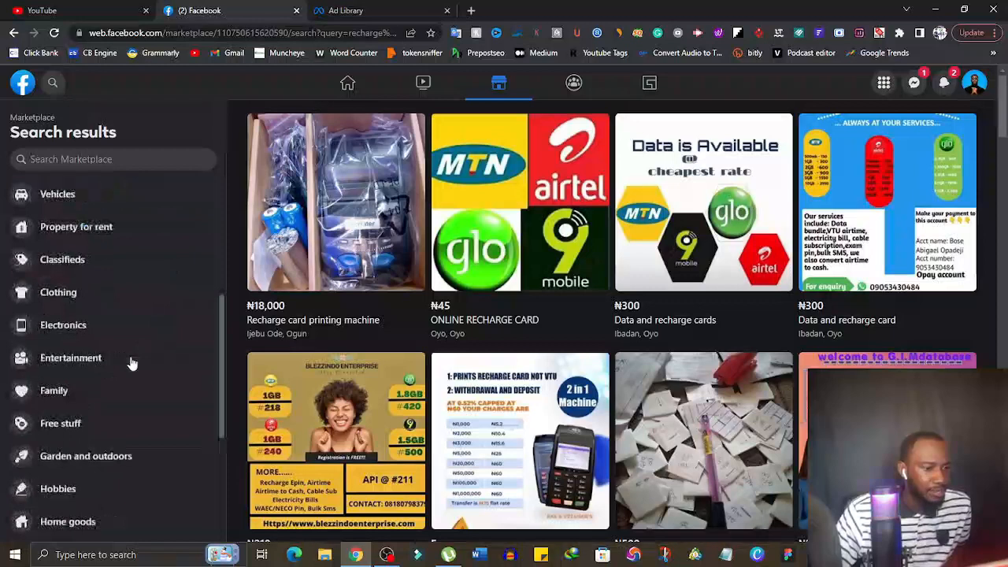
pyautogui.scroll(4, 130, 354)
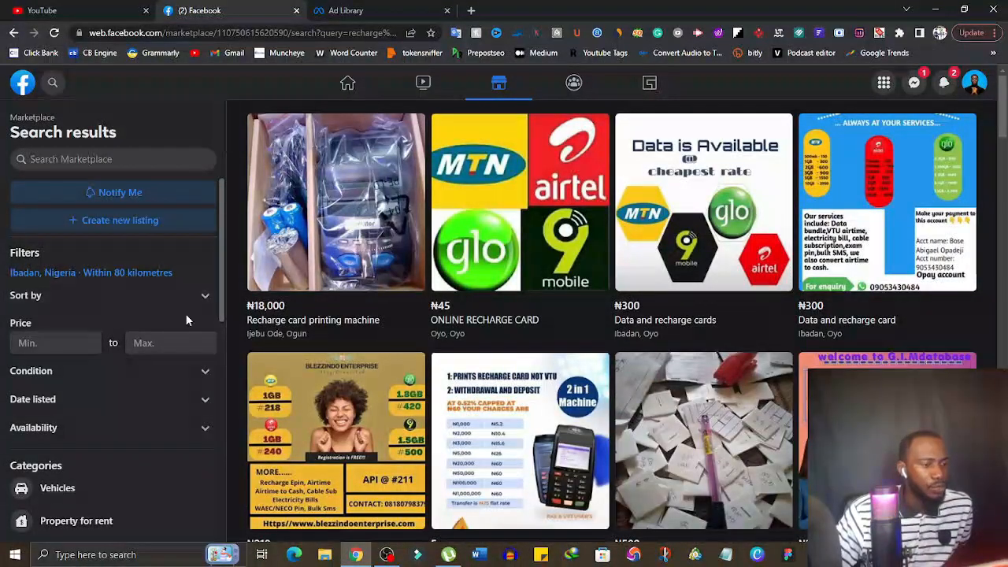
pyautogui.scroll(-4, 186, 319)
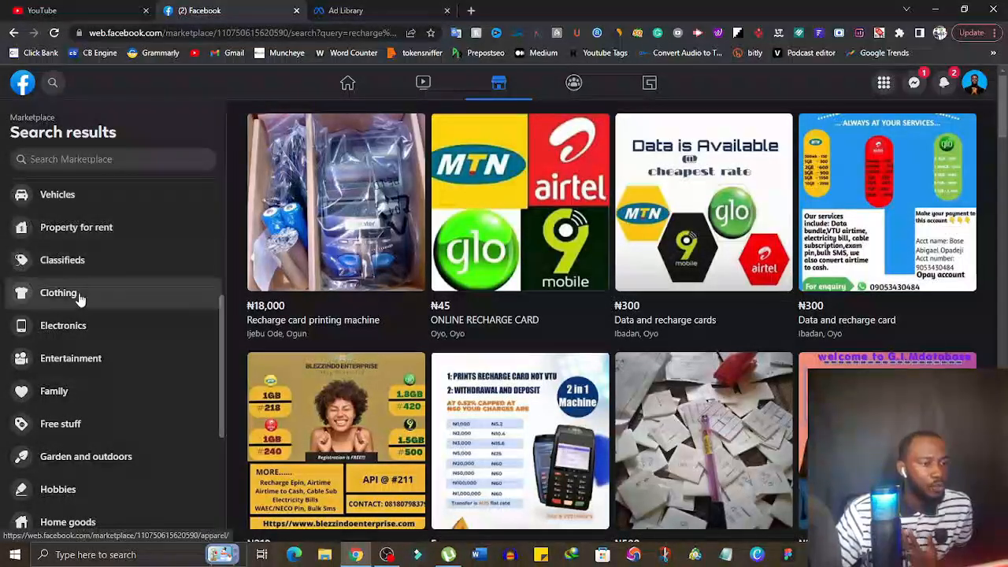
pyautogui.scroll(-4, 87, 295)
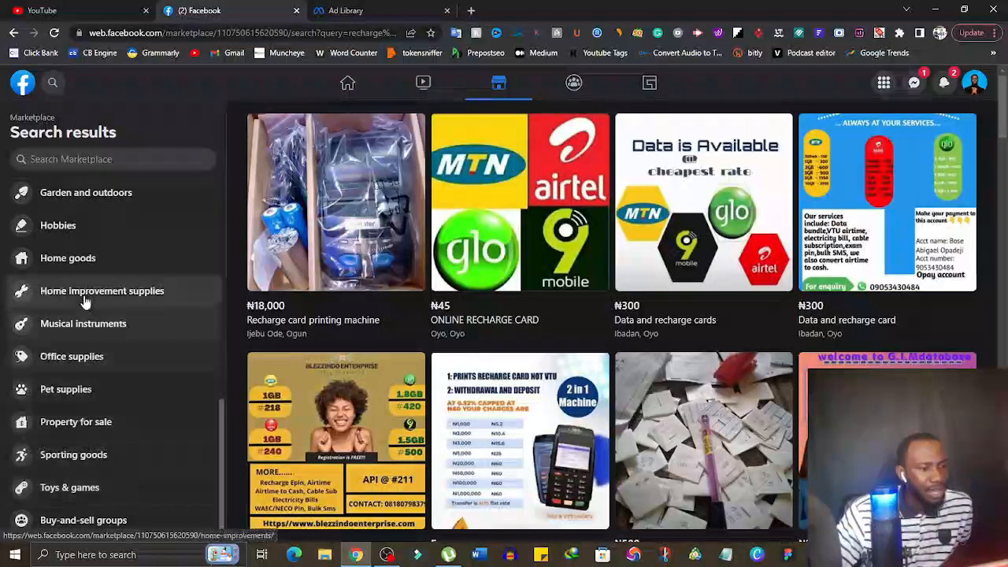
pyautogui.scroll(10, 84, 301)
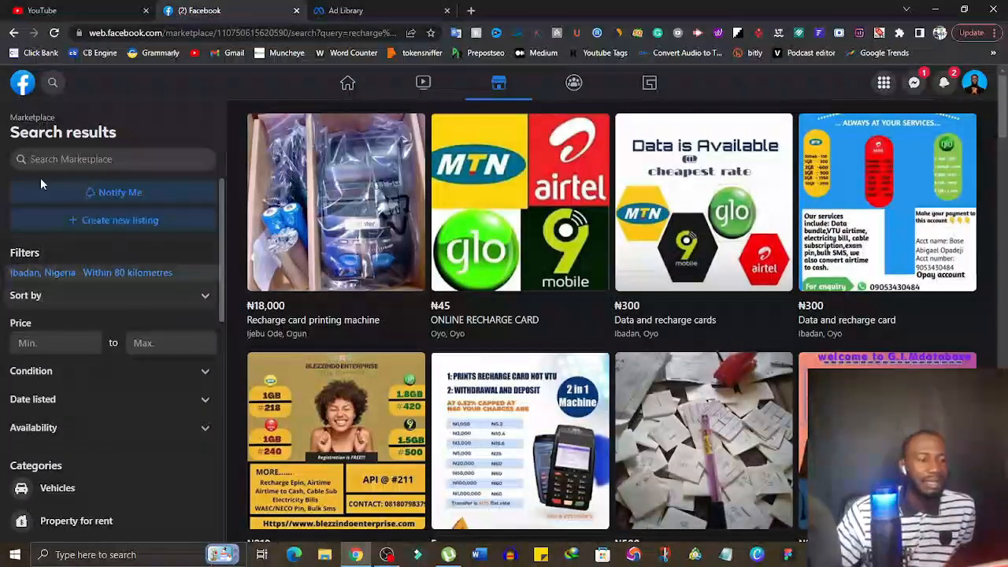
# Start a new Marketplace listing of the type Item for sale.
pyautogui.click(93, 225)
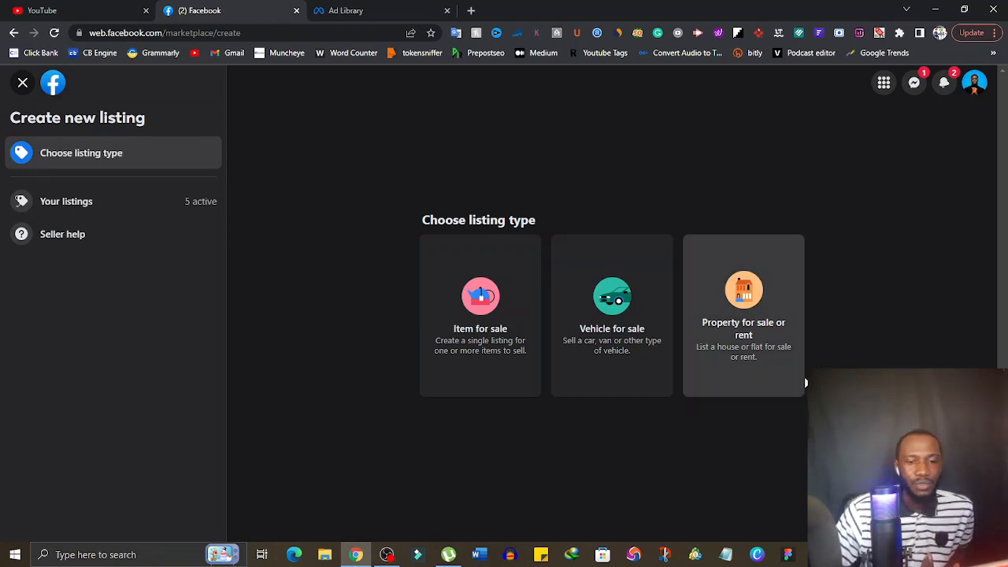
pyautogui.click(477, 302)
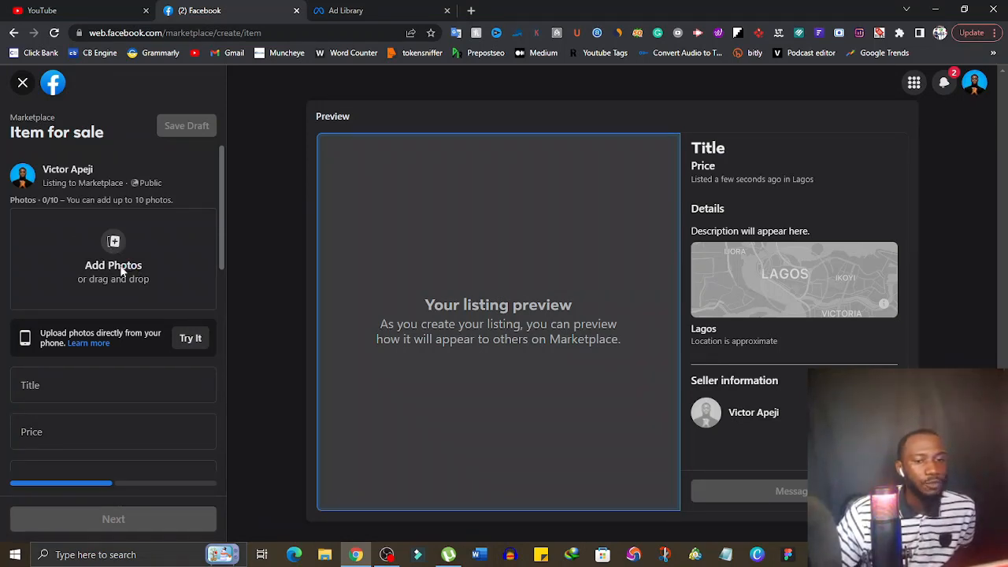
# Try to add the smartphone photo from the Downloads folder to the new listing.
pyautogui.click(122, 268)
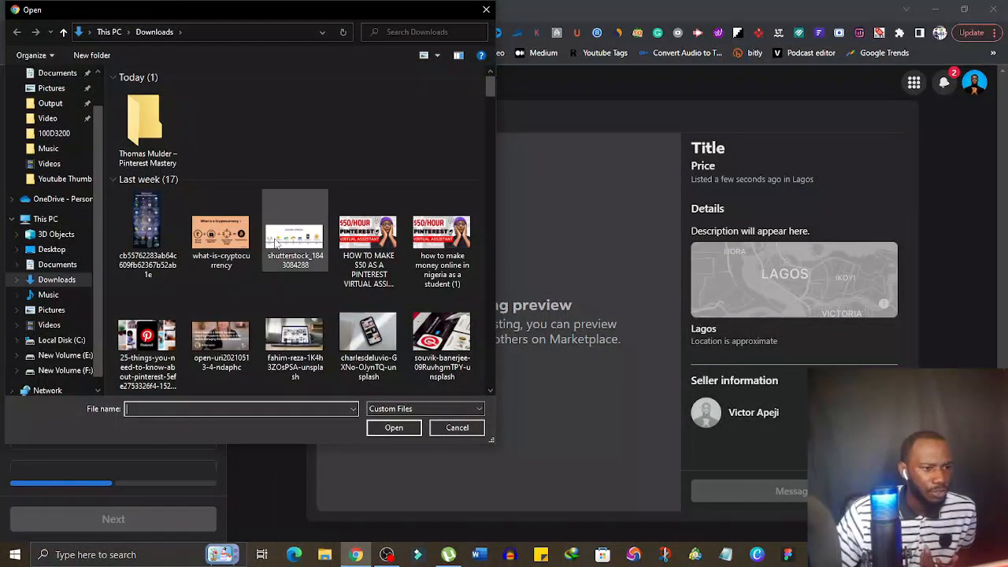
pyautogui.scroll(-6, 284, 237)
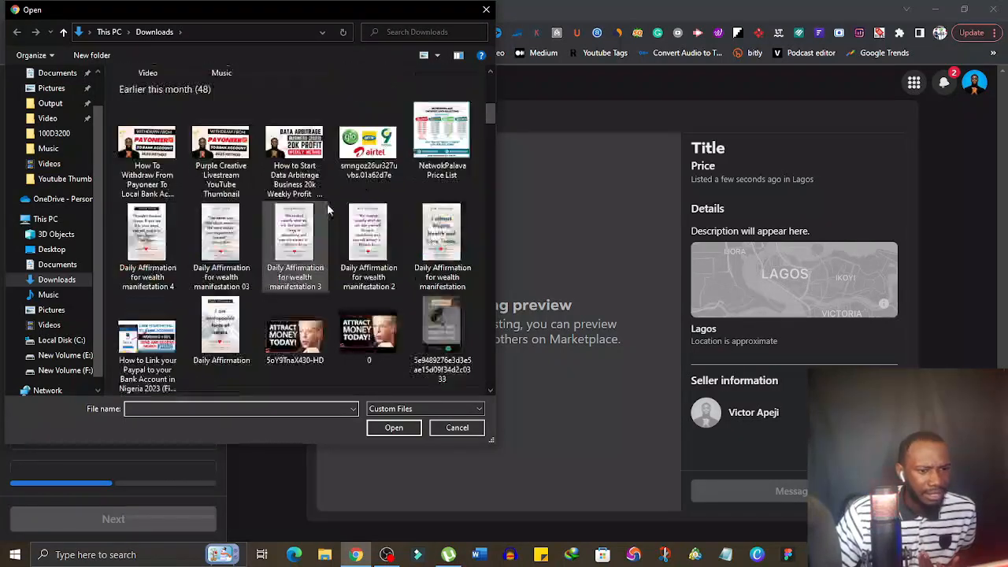
pyautogui.scroll(3, 327, 203)
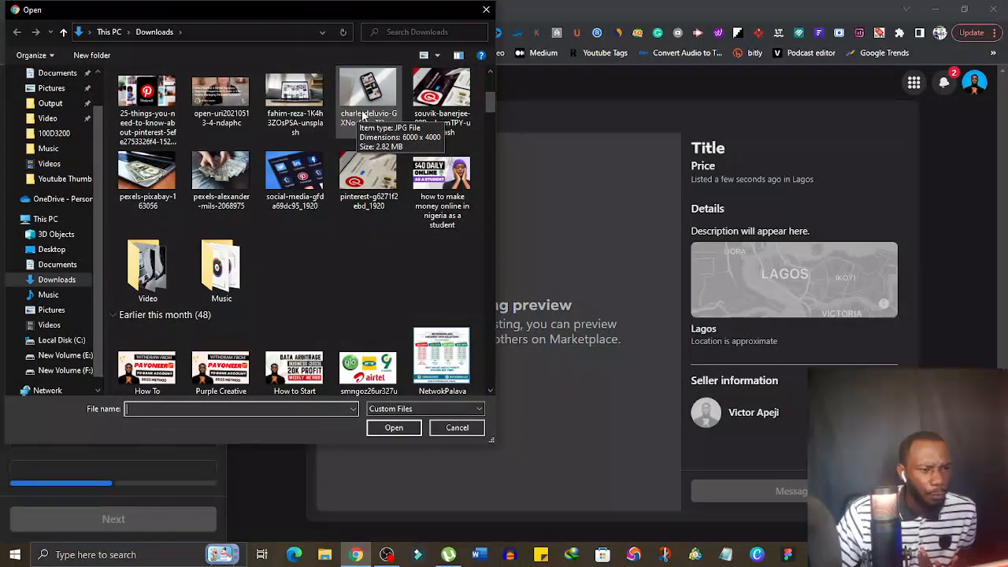
pyautogui.scroll(-5, 356, 189)
pyautogui.scroll(5, 355, 193)
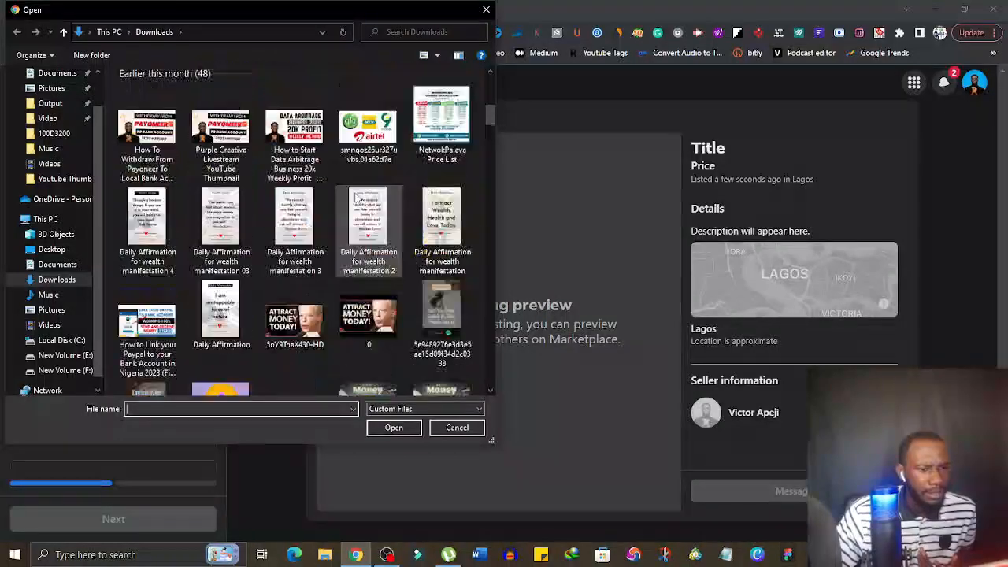
pyautogui.click(356, 90)
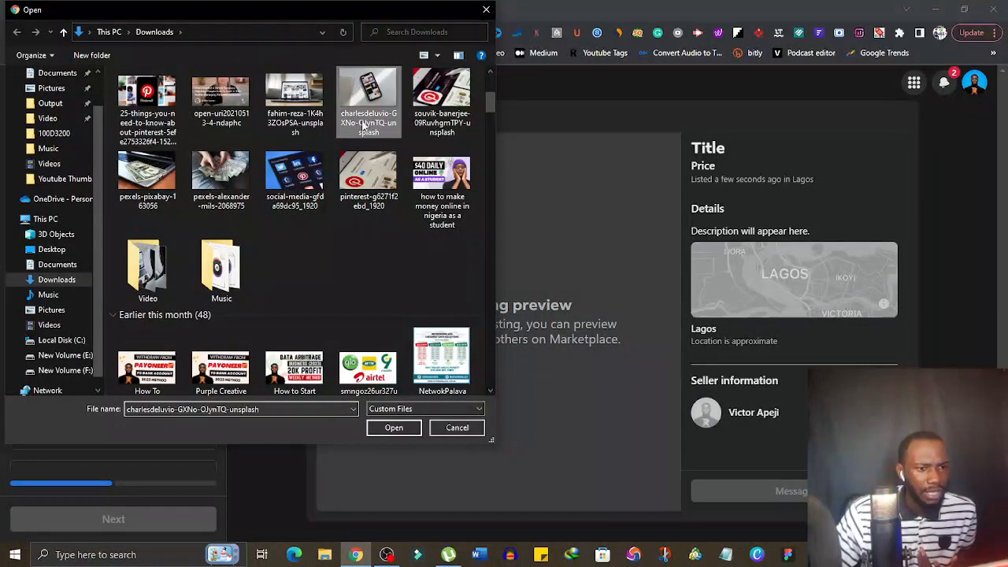
pyautogui.click(395, 428)
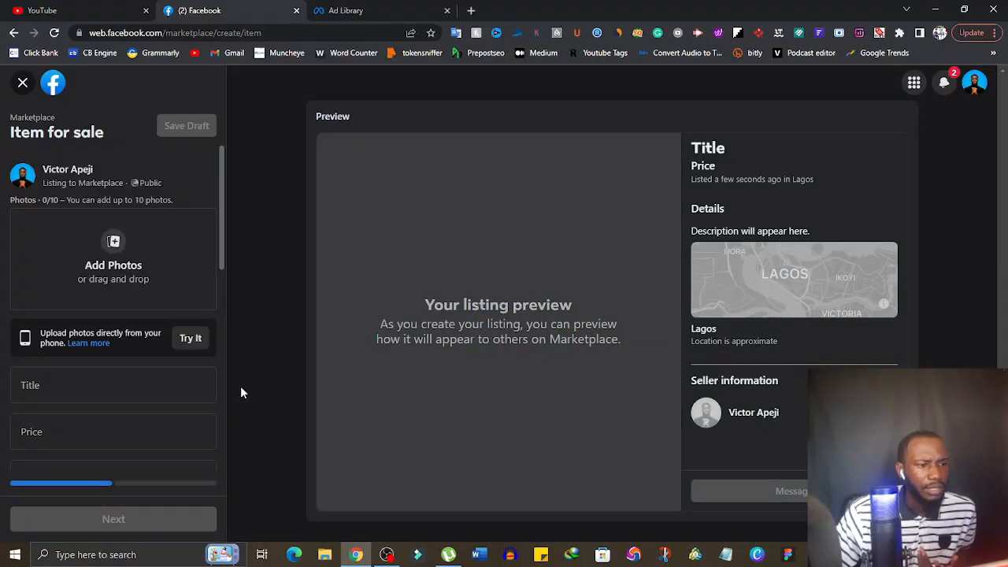
# Add the Unsplash photo of an open laptop from the Downloads folder to the listing.
pyautogui.click(63, 253)
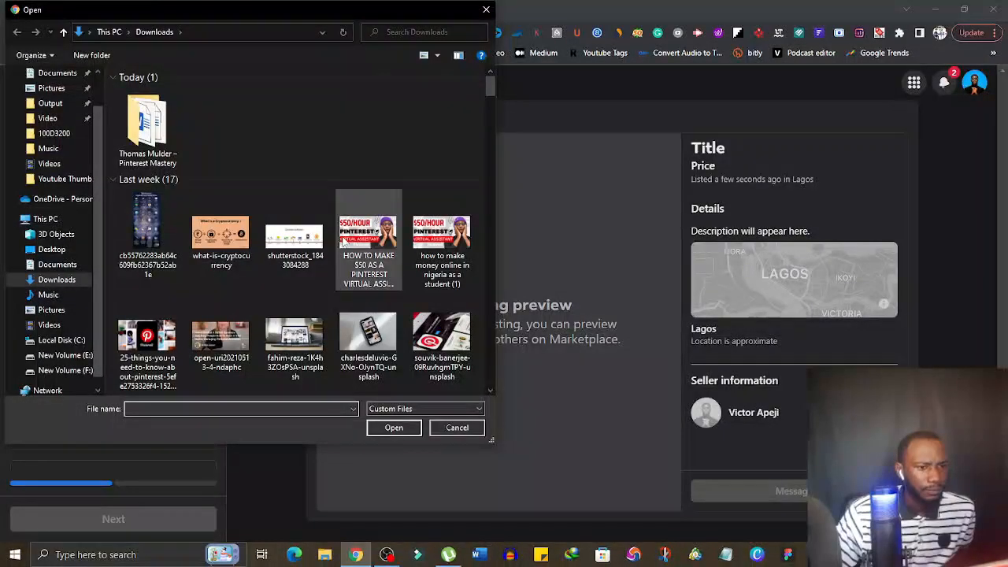
pyautogui.scroll(-3, 349, 236)
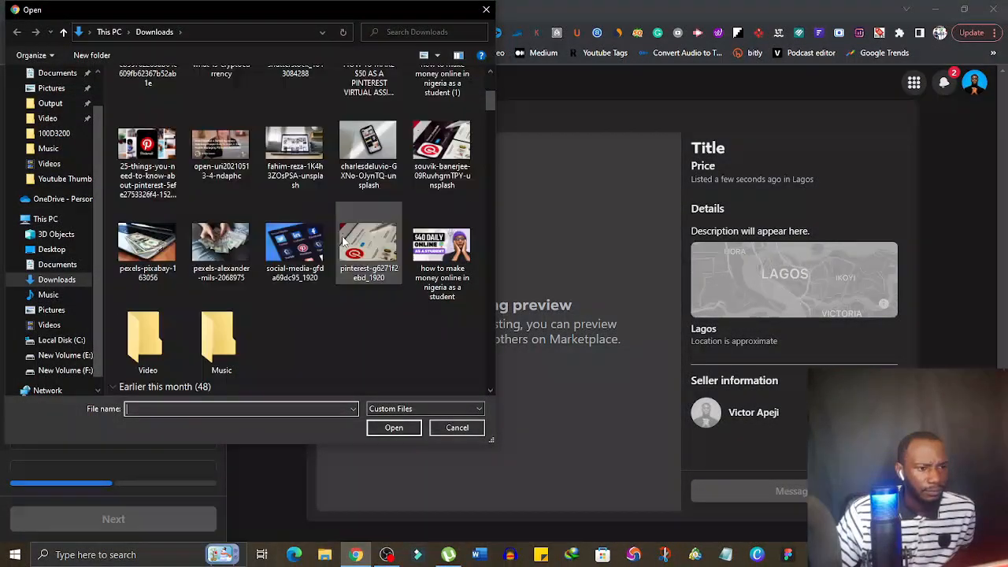
pyautogui.click(364, 156)
pyautogui.click(300, 149)
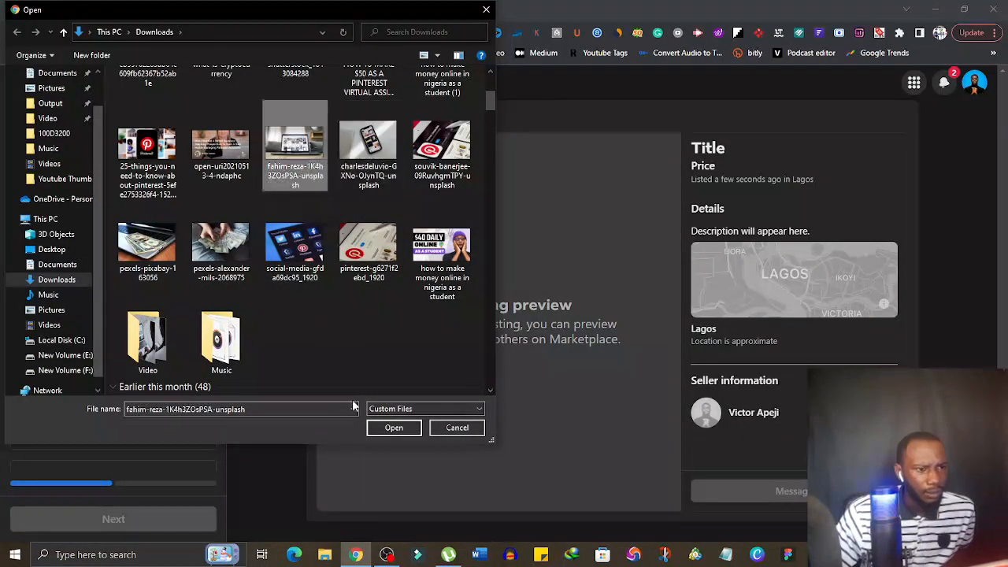
pyautogui.click(388, 429)
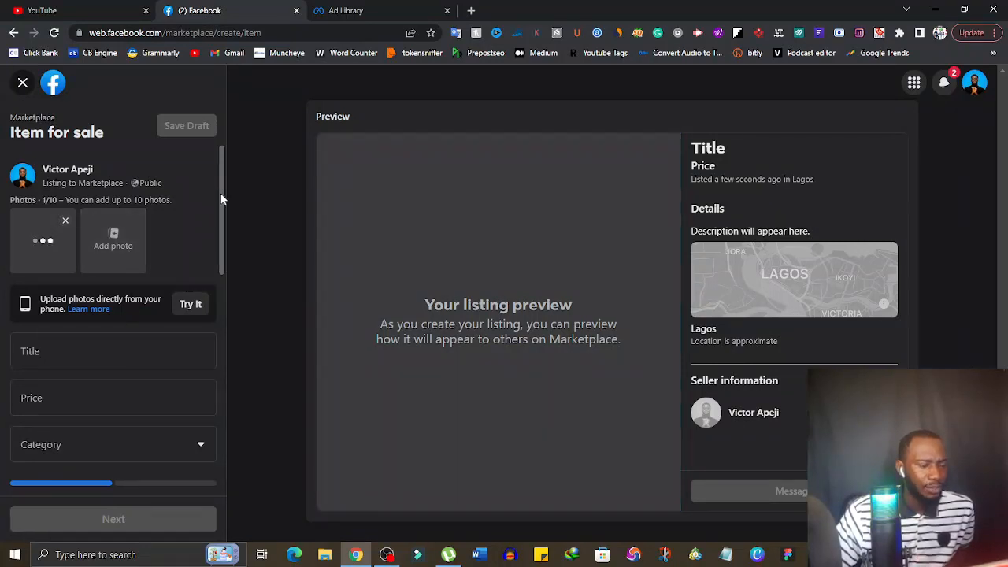
# Title the listing "Brand New HP 94070m Laptop for Sale".
pyautogui.scroll(-1, 223, 236)
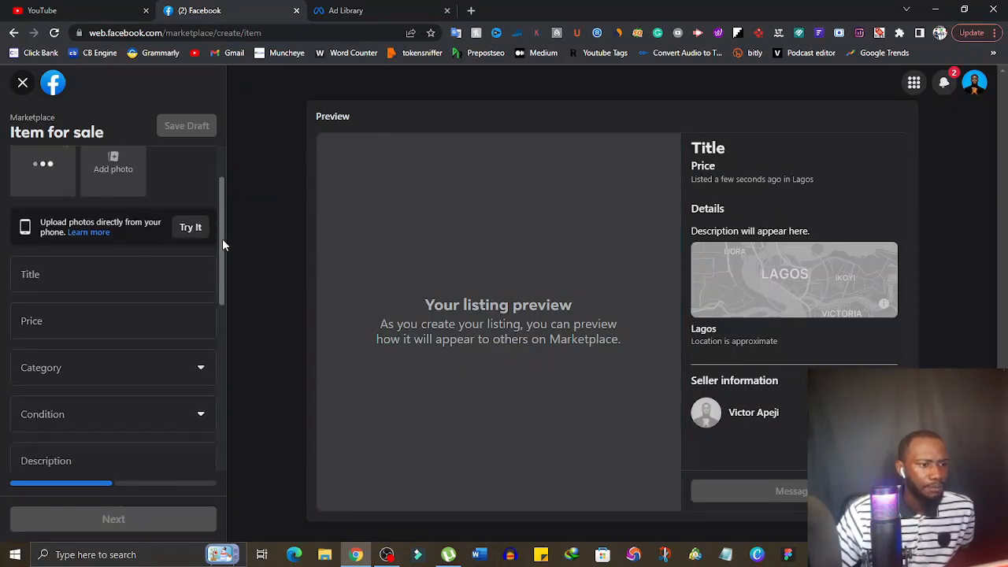
pyautogui.scroll(1, 222, 238)
pyautogui.click(68, 336)
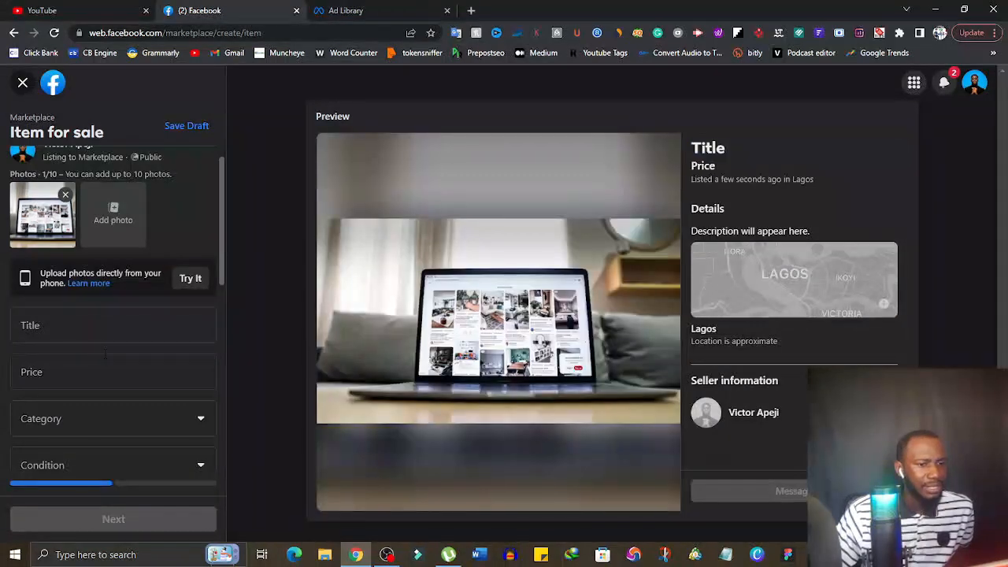
pyautogui.click(57, 326)
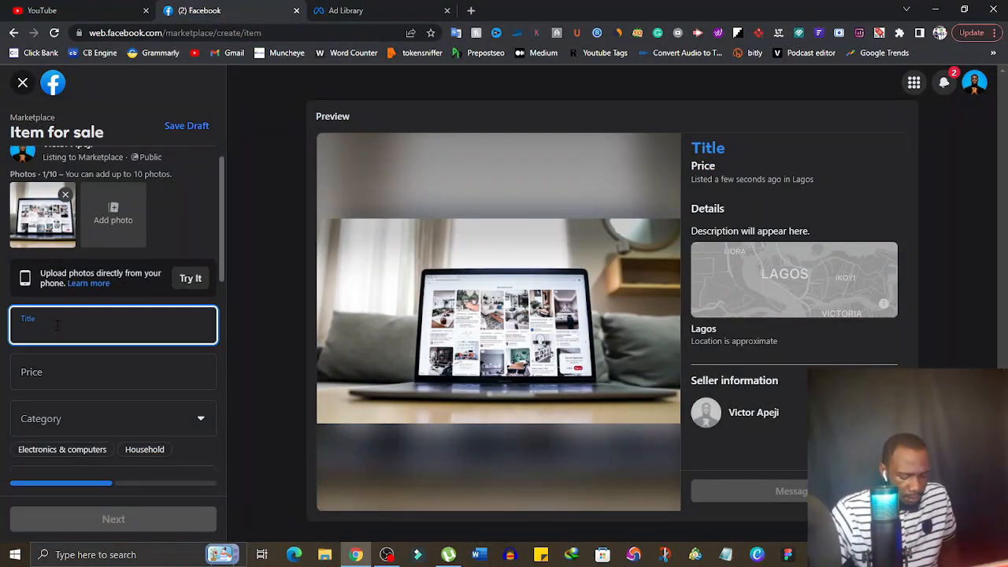
pyautogui.write('B')
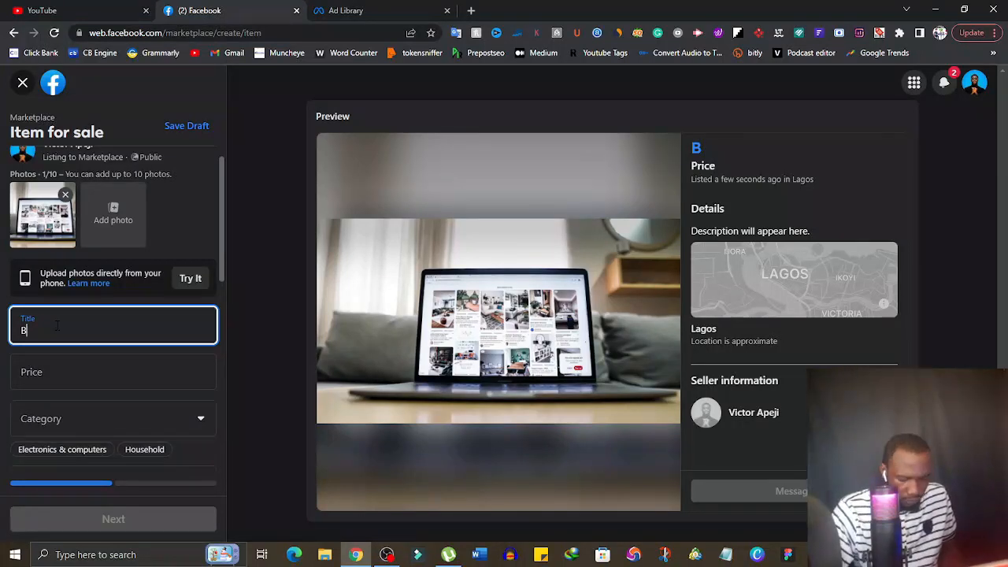
pyautogui.write('ra')
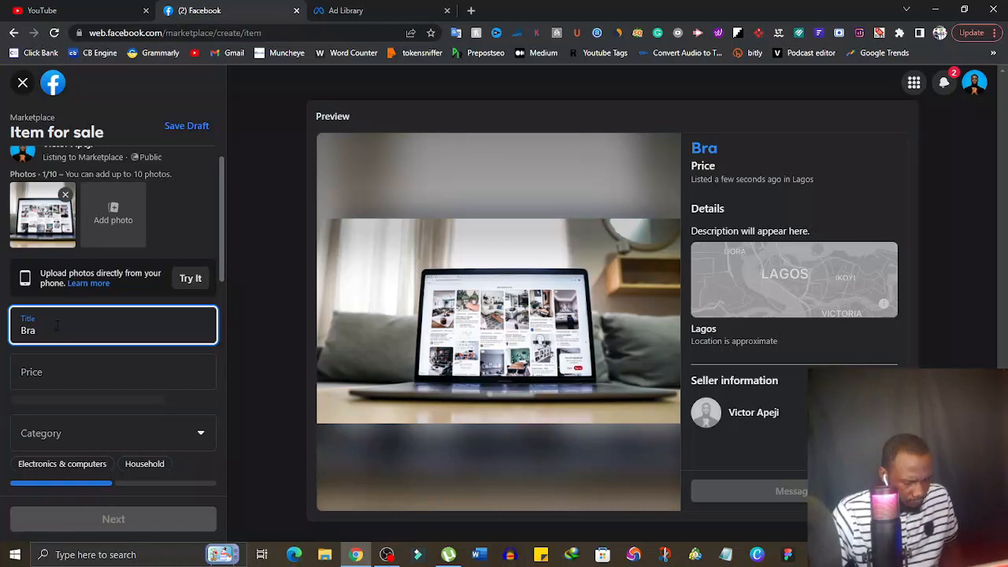
pyautogui.write('nd n')
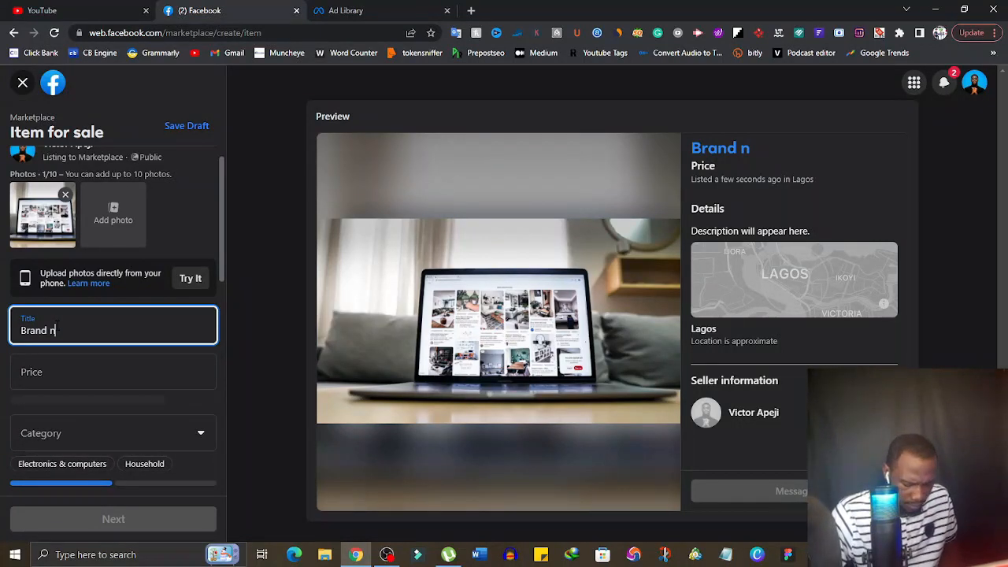
pyautogui.press('BackSpace')
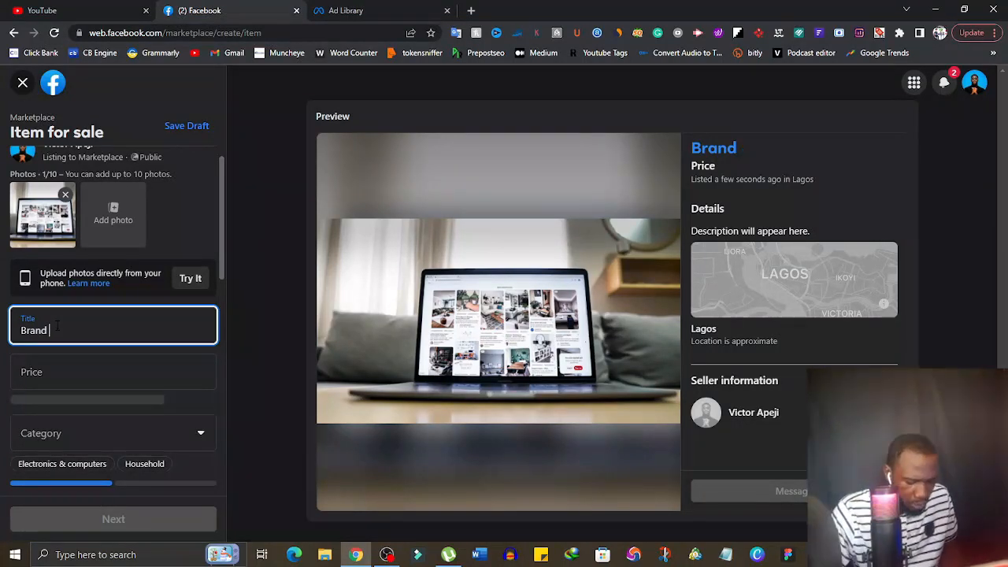
pyautogui.write('New HP')
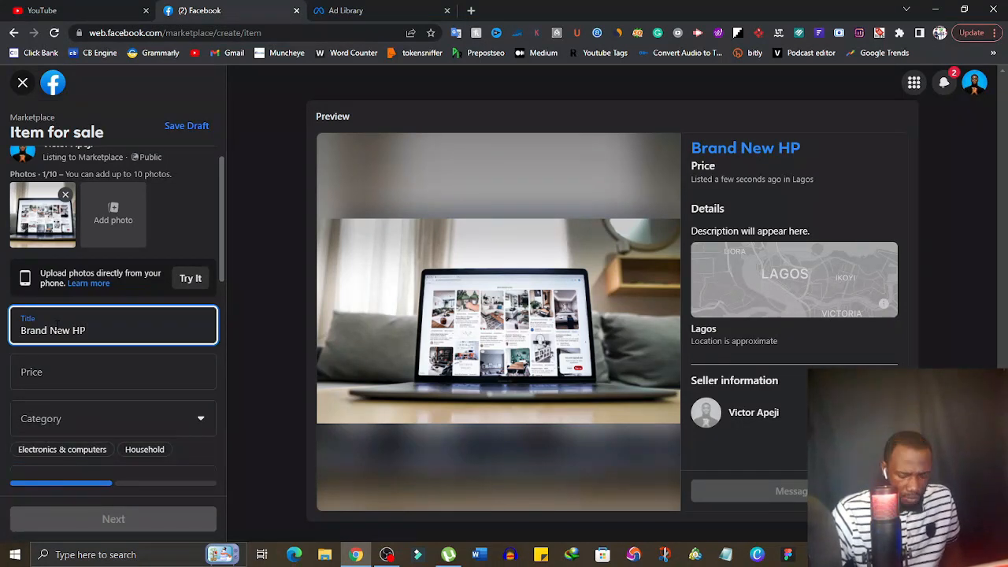
pyautogui.write(' 9')
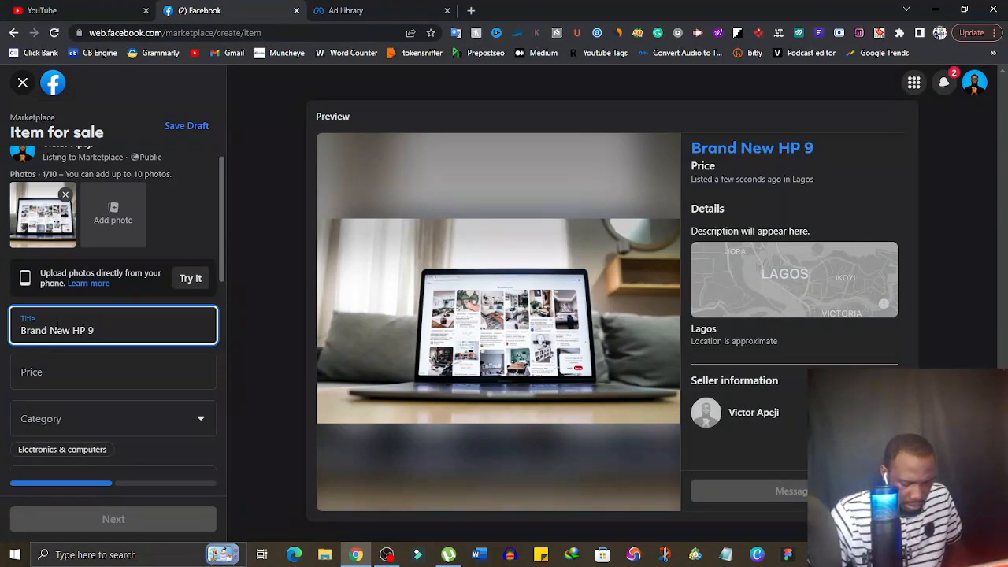
pyautogui.write('4070')
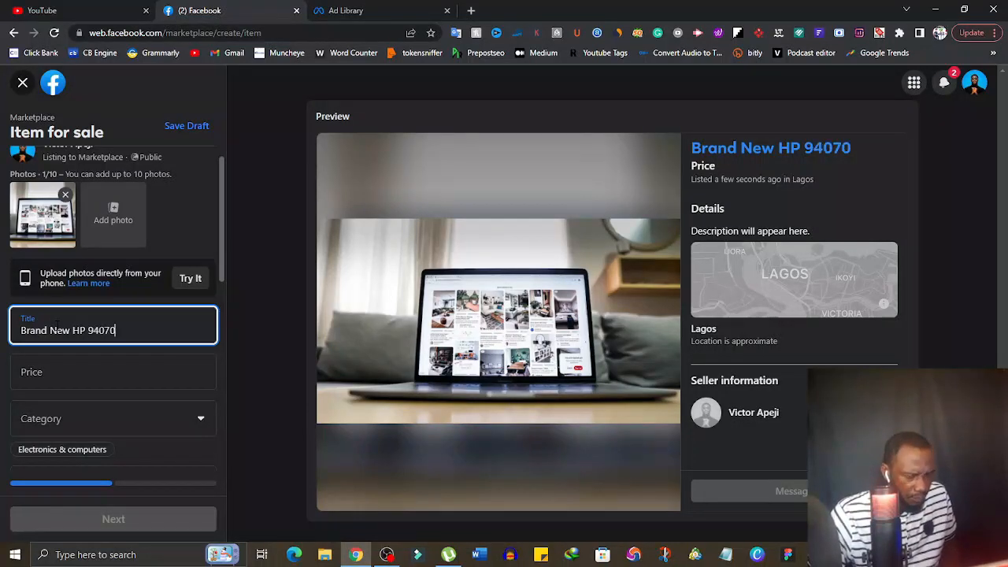
pyautogui.write('M lAPTOP')
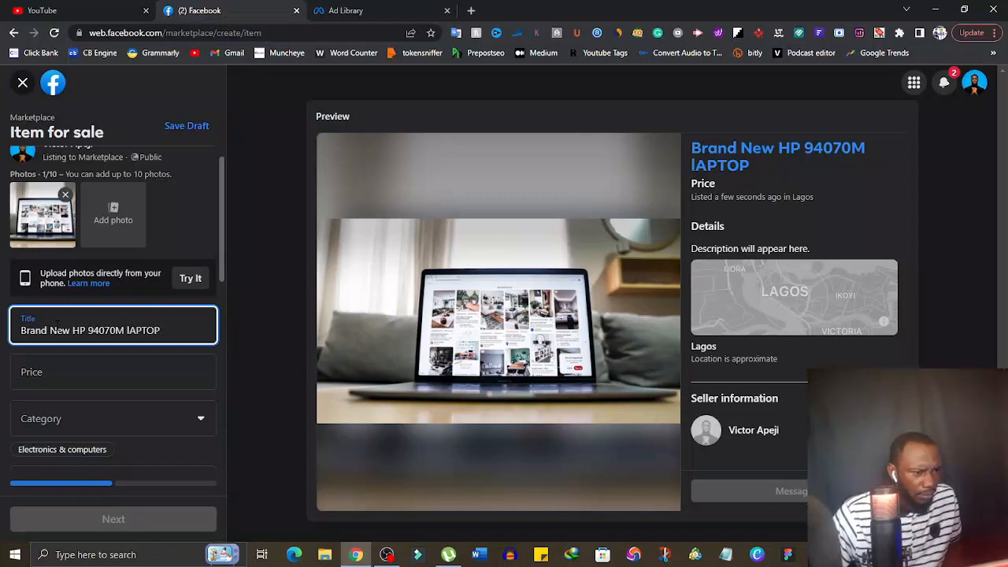
pyautogui.press('BackSpace')
pyautogui.press('BackSpace')
pyautogui.press('BackSpace')
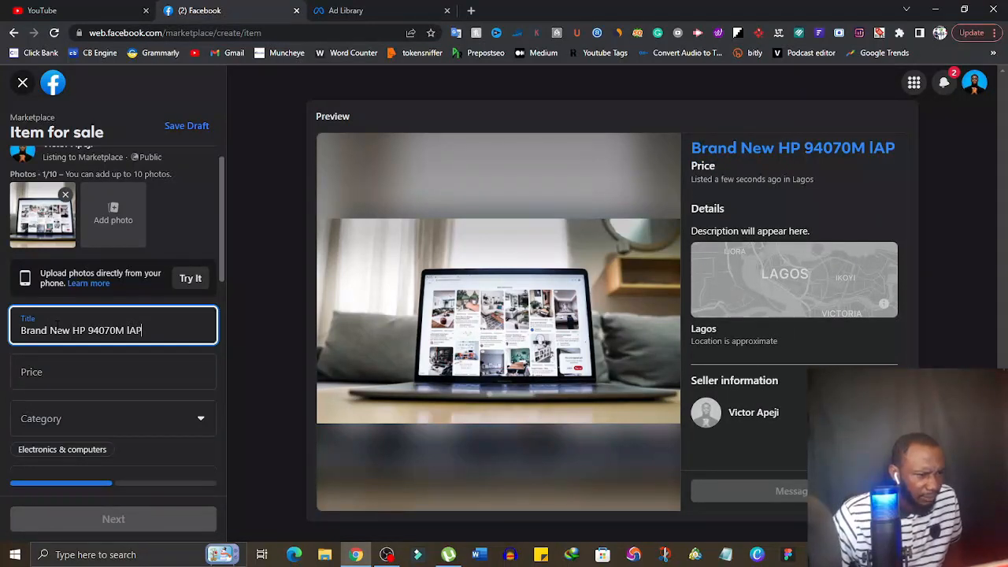
pyautogui.press('BackSpace')
pyautogui.press('BackSpace')
pyautogui.press('BackSpace')
pyautogui.press('BackSpace')
pyautogui.press('BackSpace')
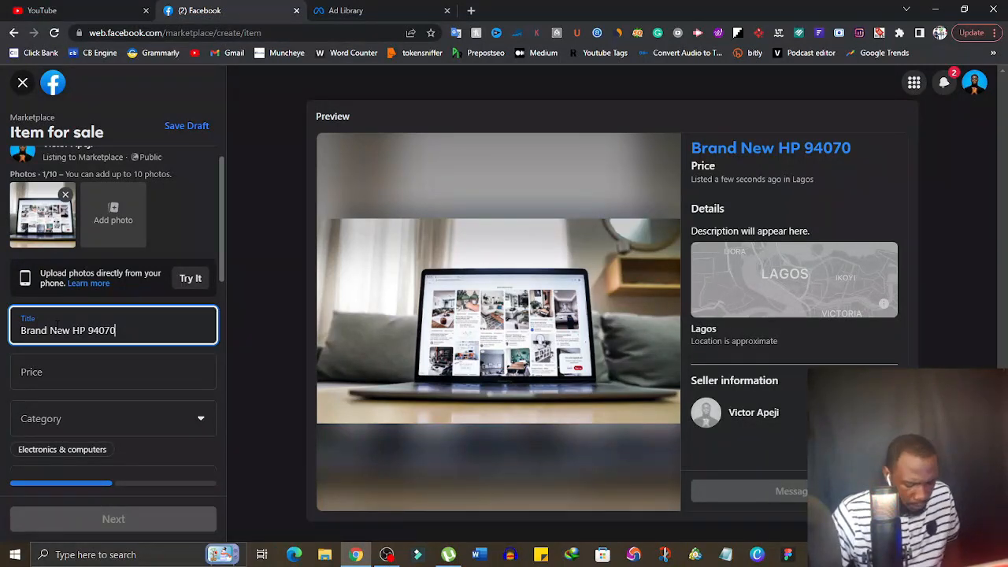
pyautogui.write('m Laptop for ')
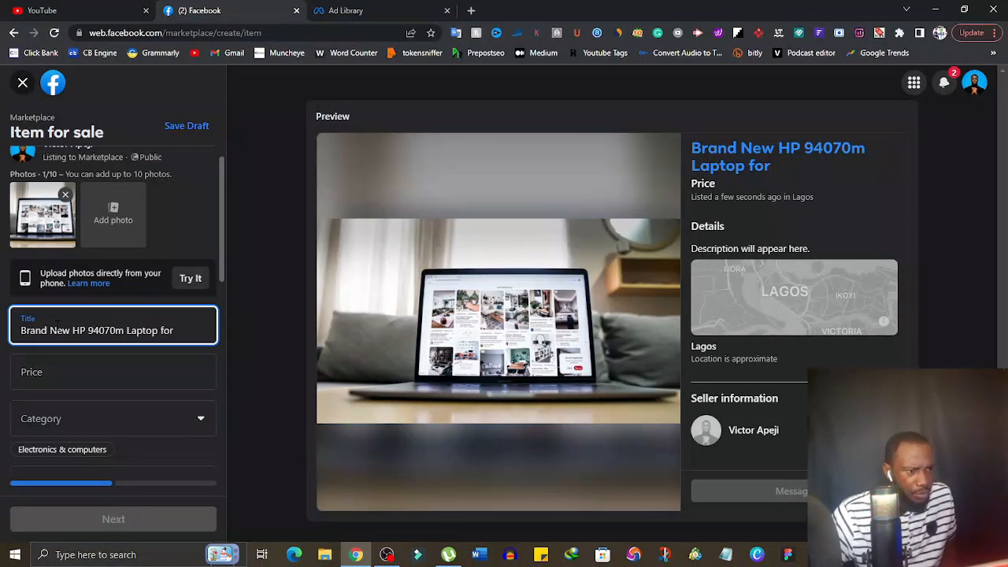
pyautogui.write('Sale')
# Set the listing's price to ₦180,000 and its category to Electronics & computers.
pyautogui.click(53, 378)
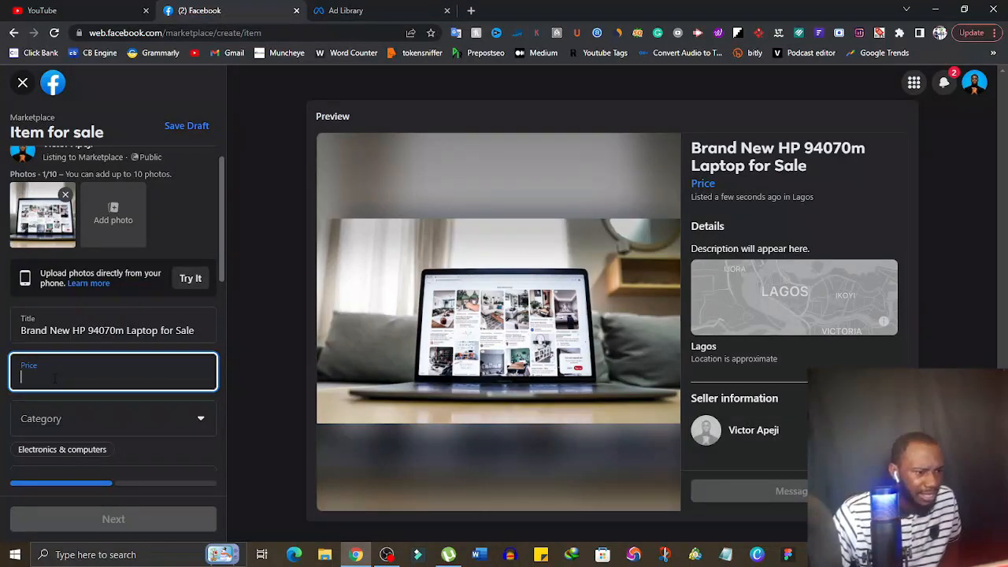
pyautogui.write('1800000')
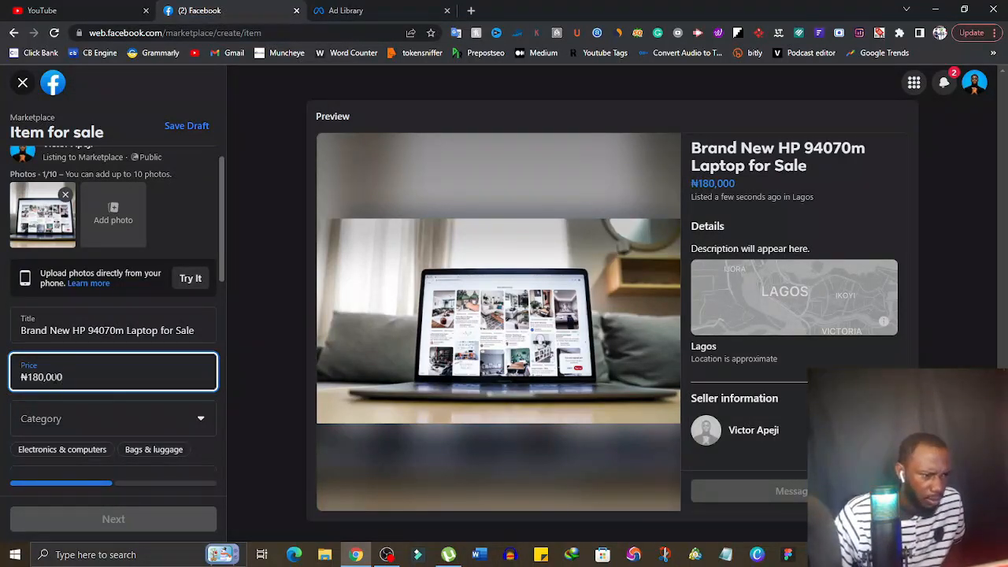
pyautogui.click(95, 416)
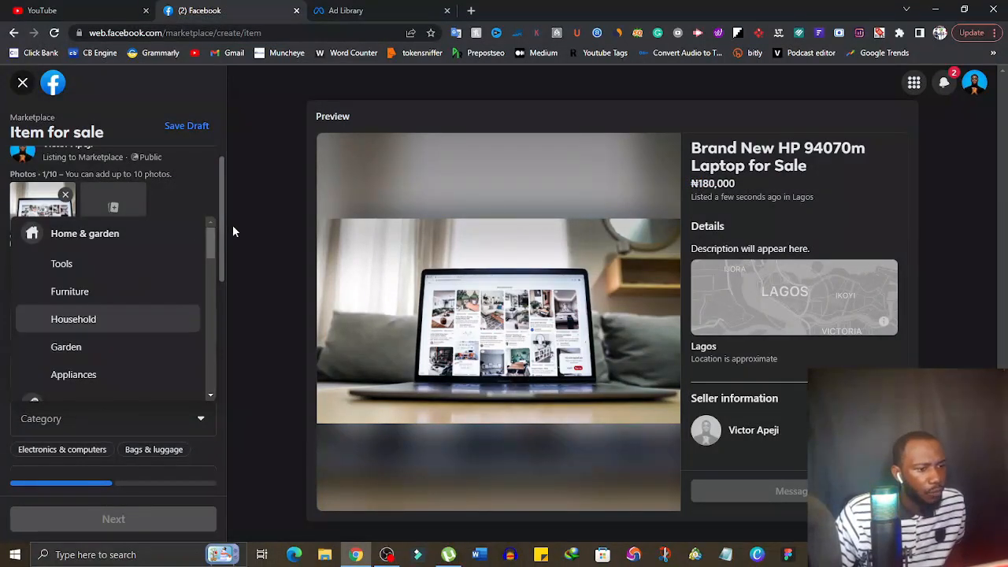
pyautogui.moveTo(213, 247); pyautogui.dragTo(218, 344)
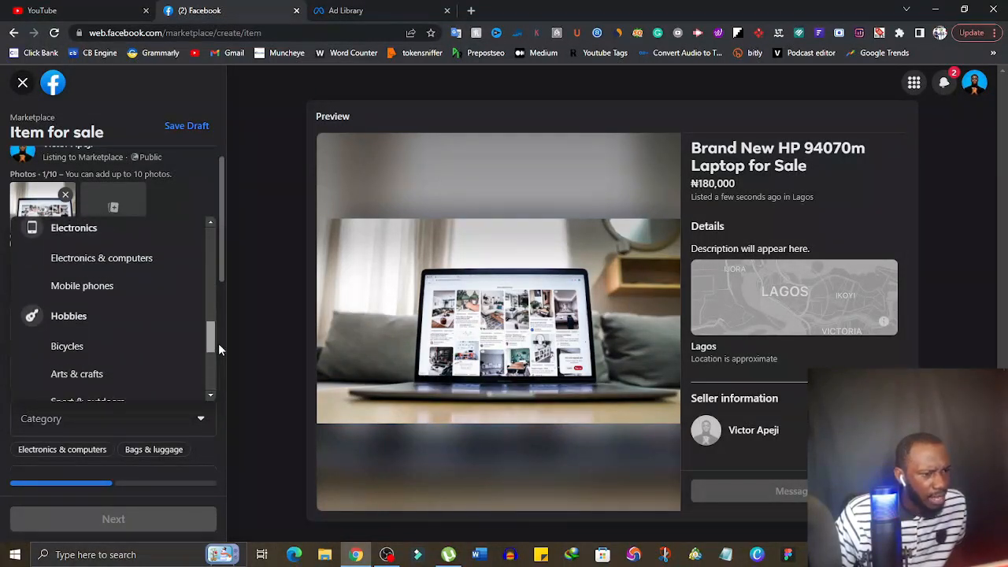
pyautogui.click(110, 268)
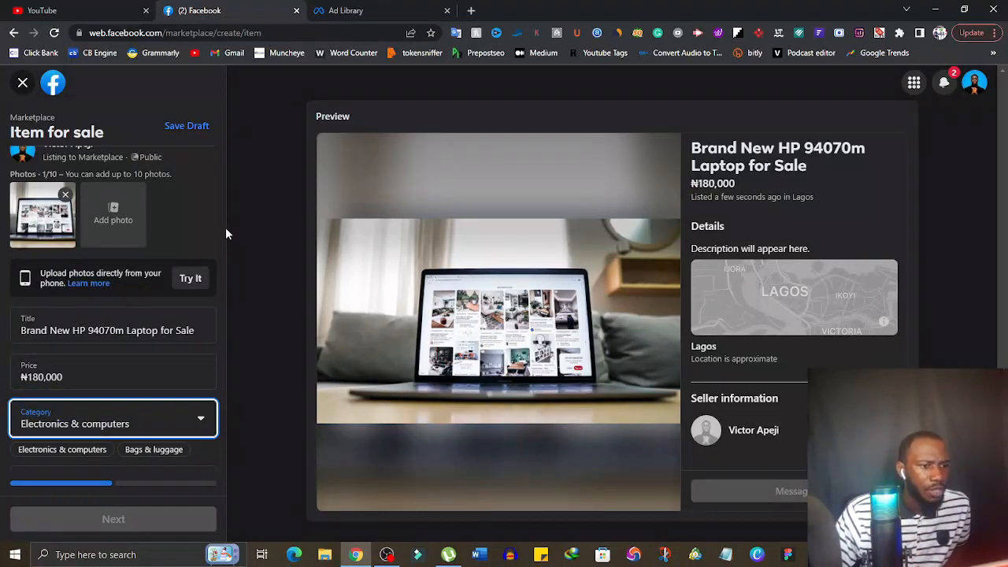
# Set the laptop's condition to Used – fair and enter HP as its brand.
pyautogui.moveTo(222, 226); pyautogui.dragTo(223, 306)
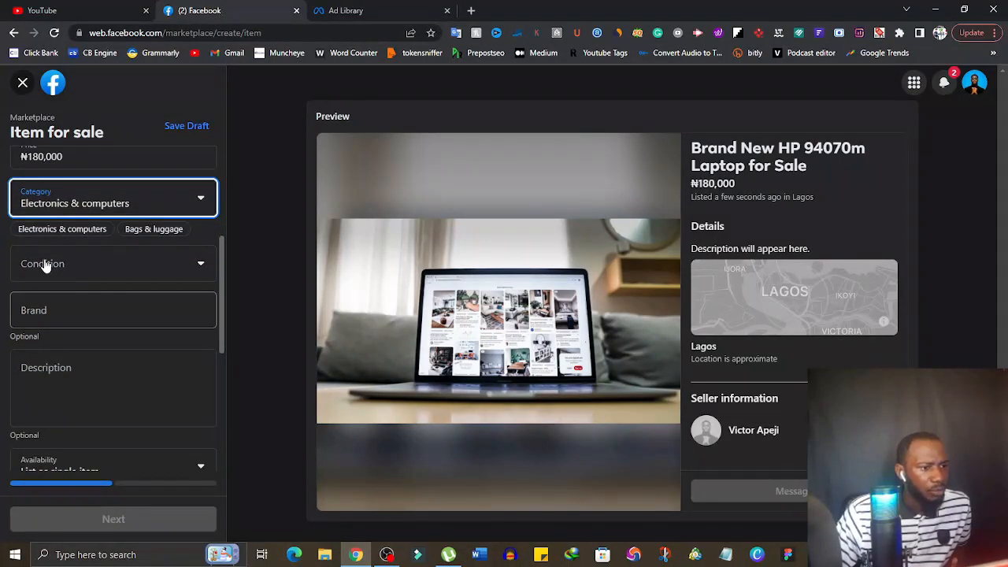
pyautogui.click(145, 271)
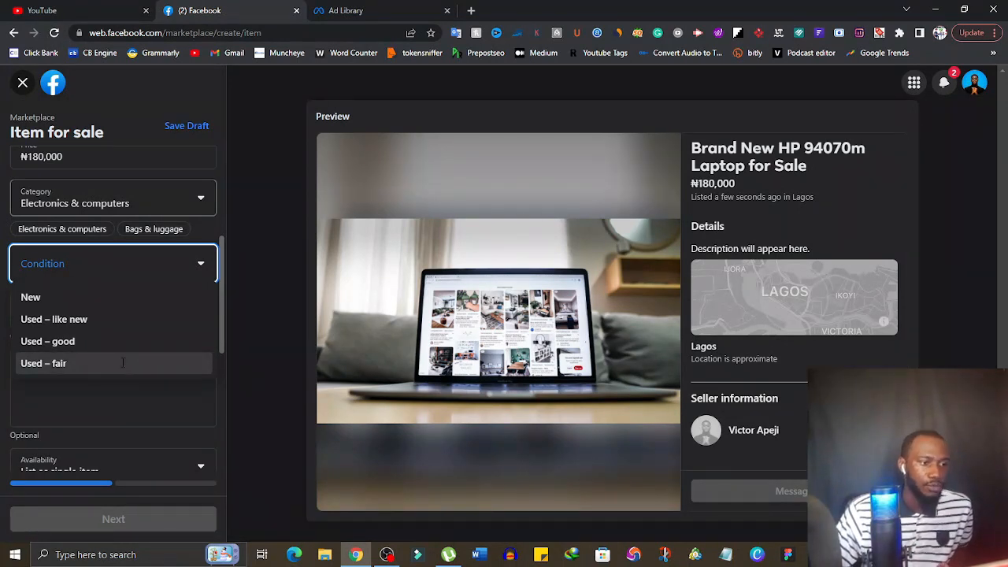
pyautogui.click(122, 368)
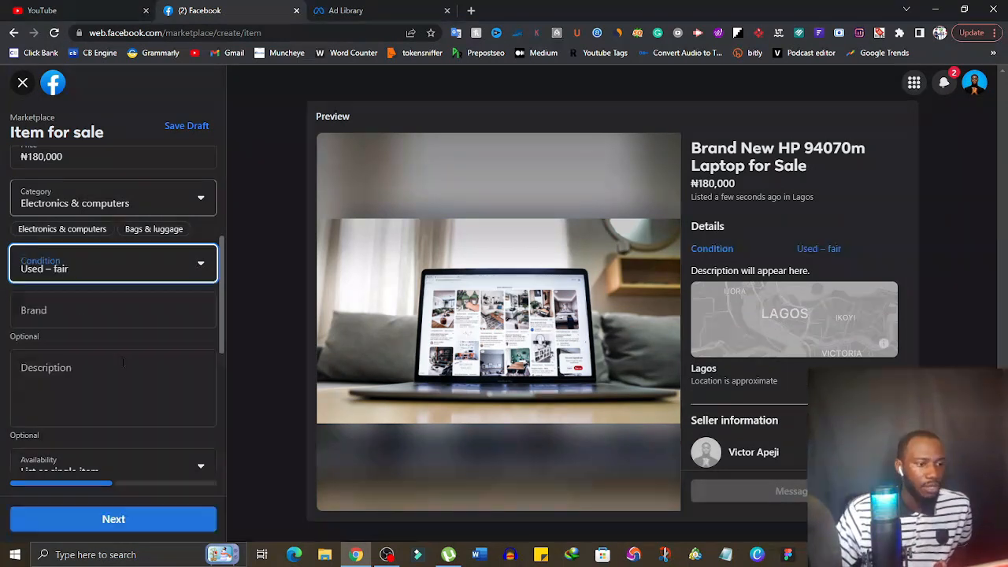
pyautogui.click(69, 317)
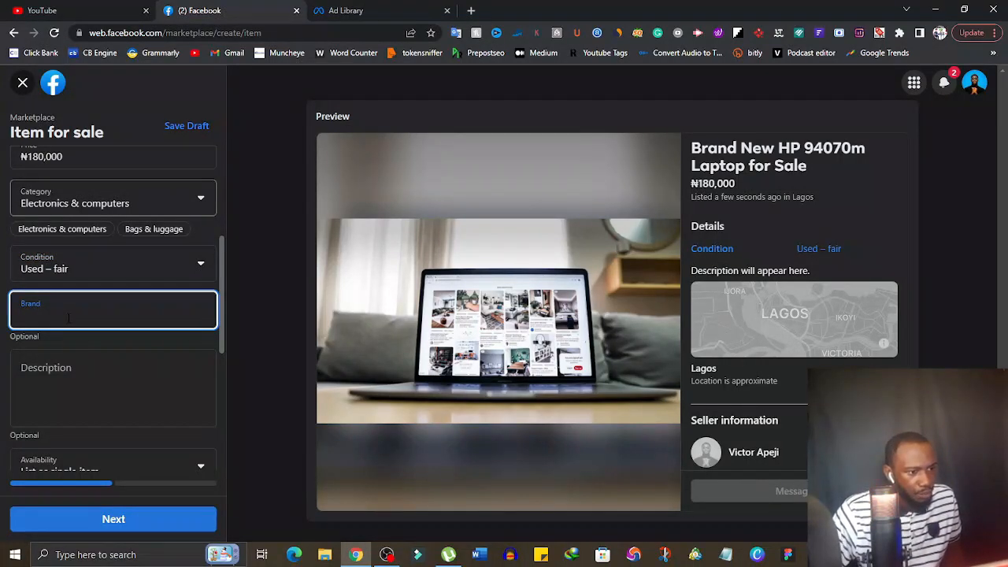
pyautogui.write('h')
pyautogui.press('BackSpace')
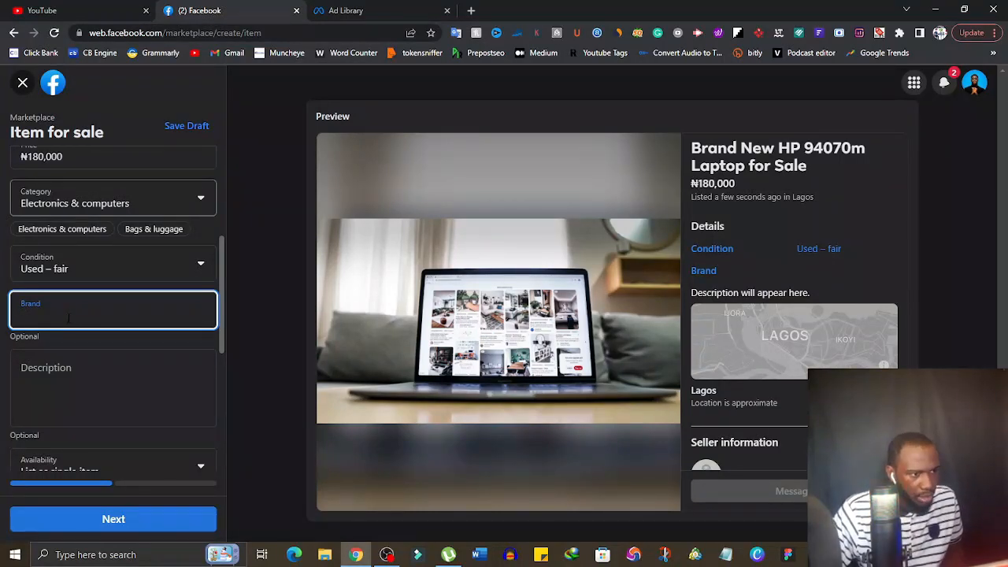
pyautogui.write('HP')
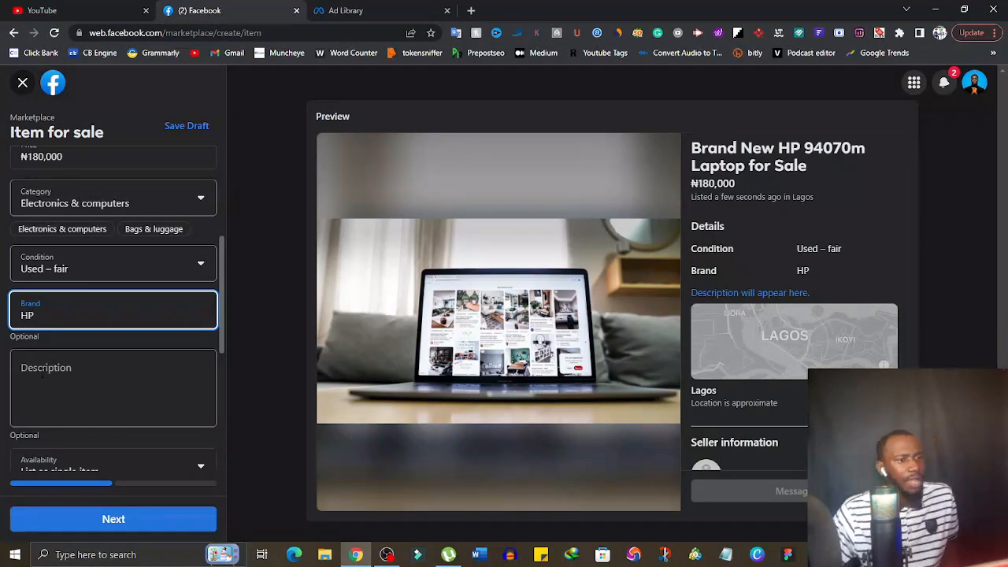
# Begin the listing's description with "6 Month old Hp Laptop working perfrect for sale for a slightly negotiable price.".
pyautogui.click(42, 375)
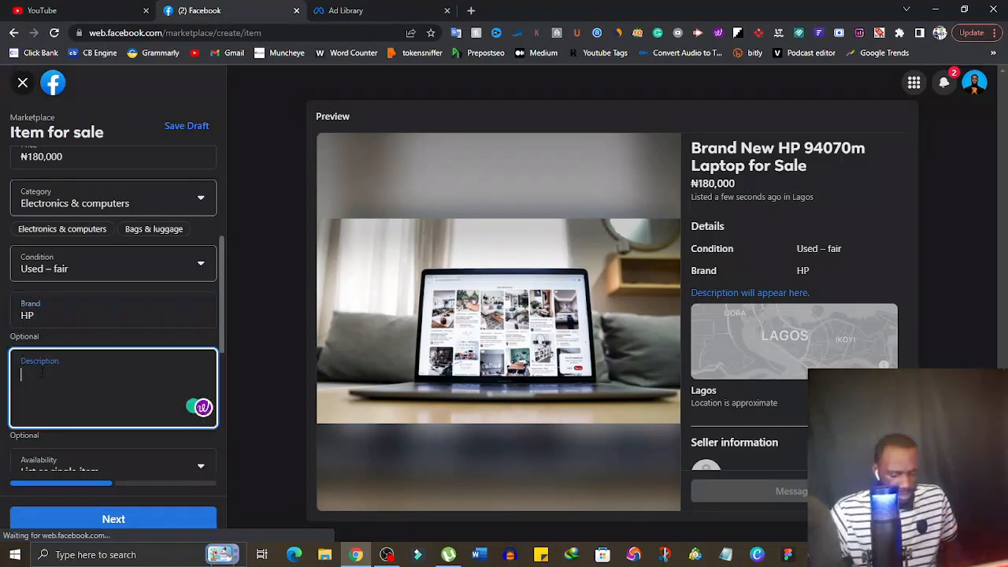
pyautogui.write('B')
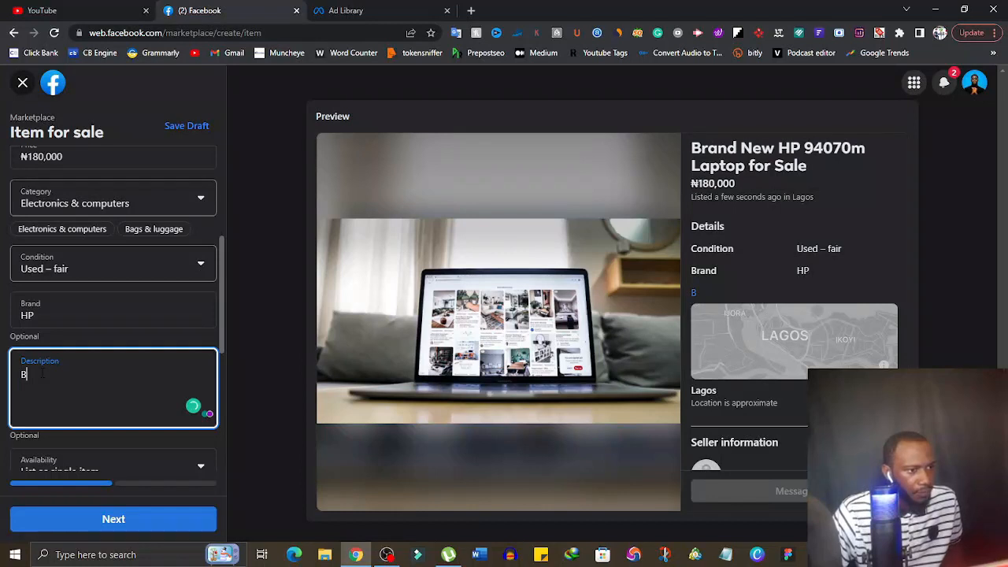
pyautogui.press('BackSpace')
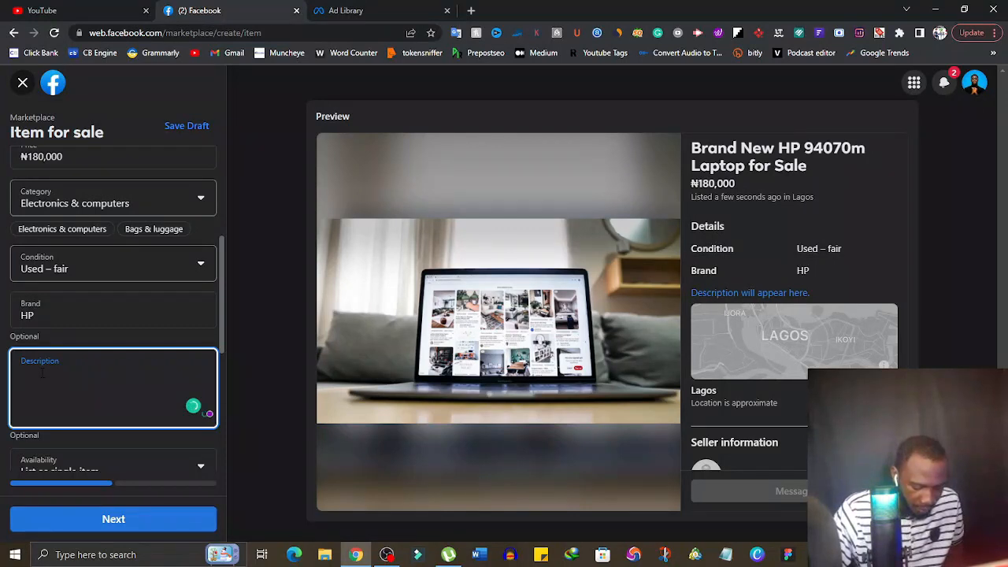
pyautogui.write('6 Mont')
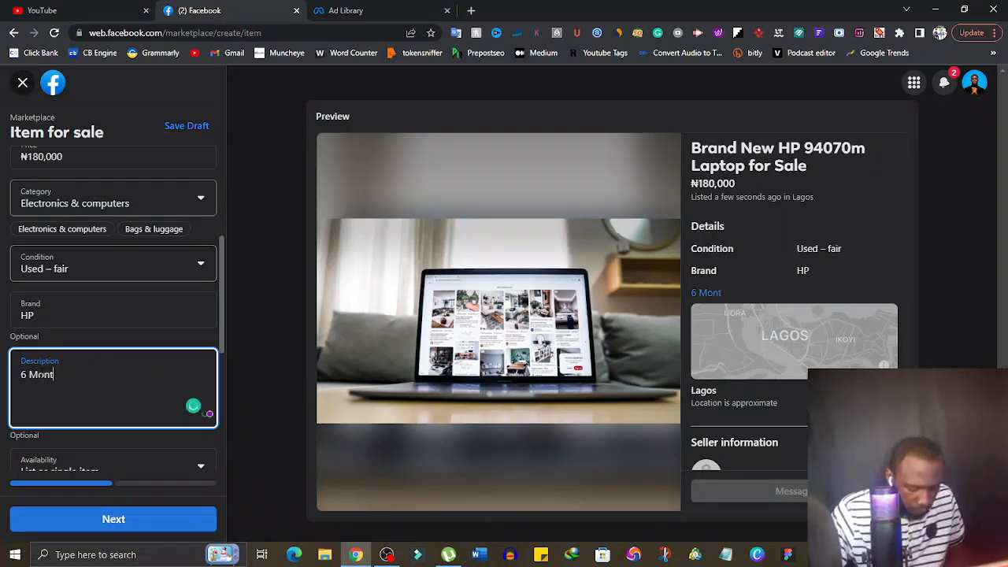
pyautogui.write('h ol')
pyautogui.write('d')
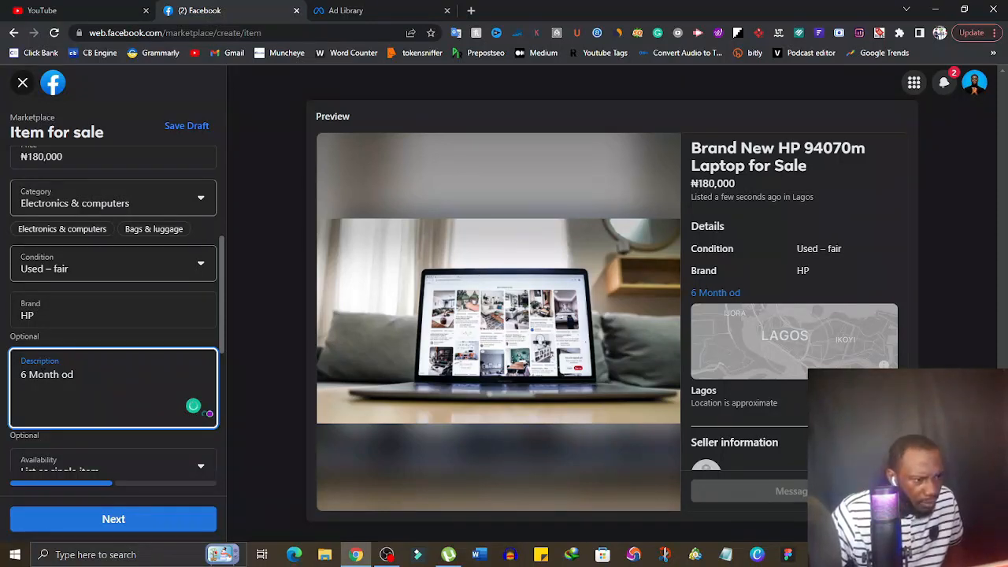
pyautogui.press('Left')
pyautogui.write('l')
pyautogui.press('End')
pyautogui.write('H')
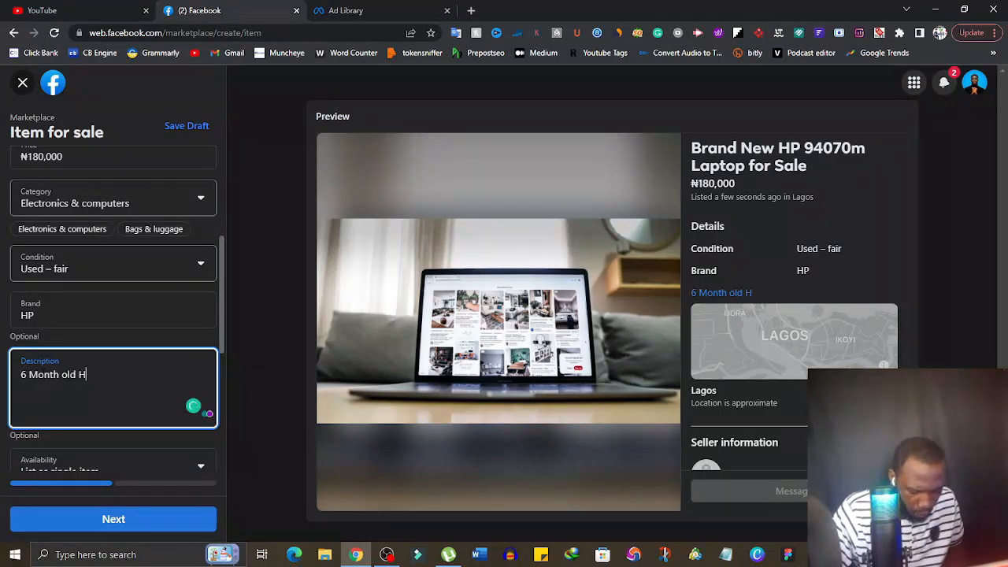
pyautogui.write('p L')
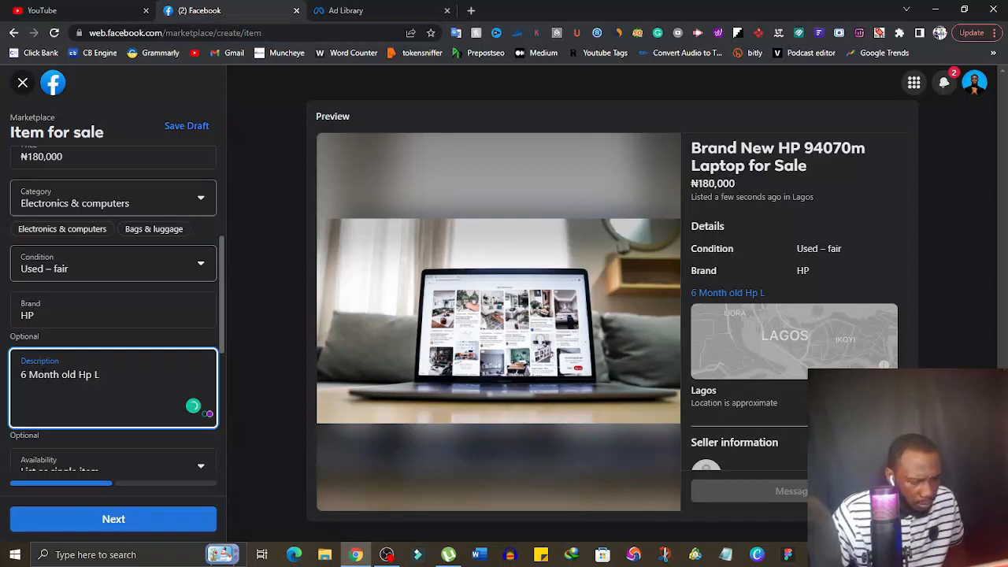
pyautogui.write('apto')
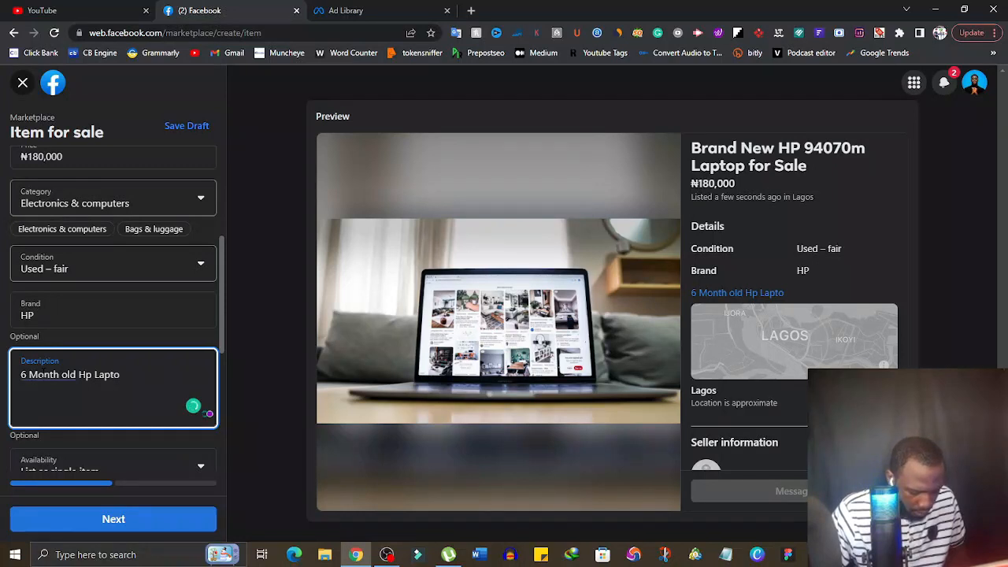
pyautogui.write('p working perfrec')
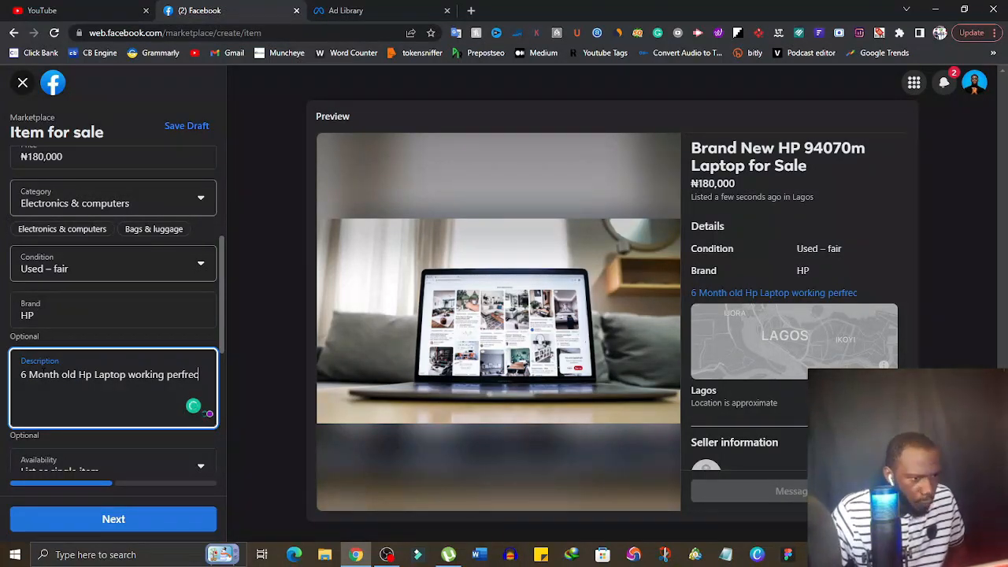
pyautogui.write('t for sale for a')
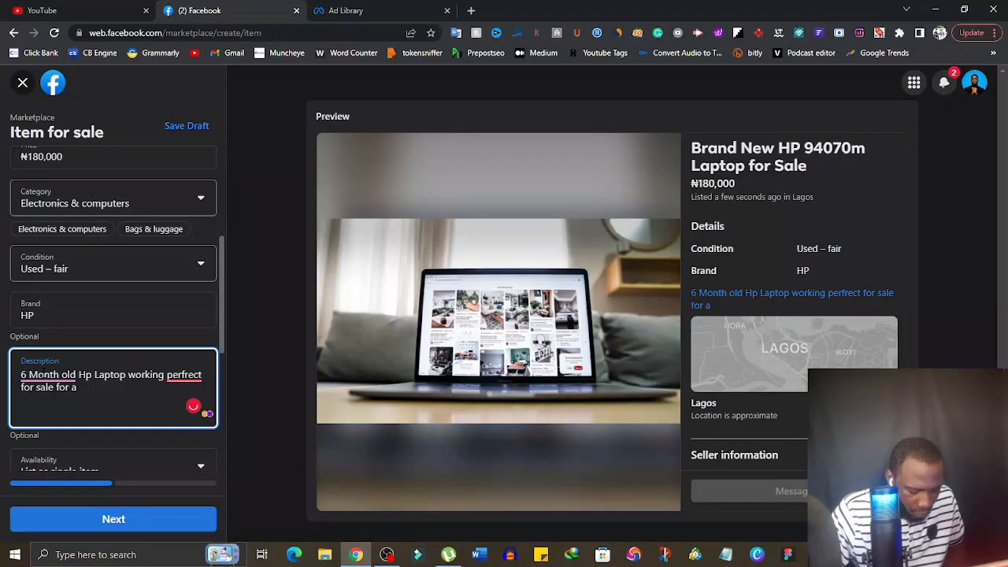
pyautogui.write(' slu')
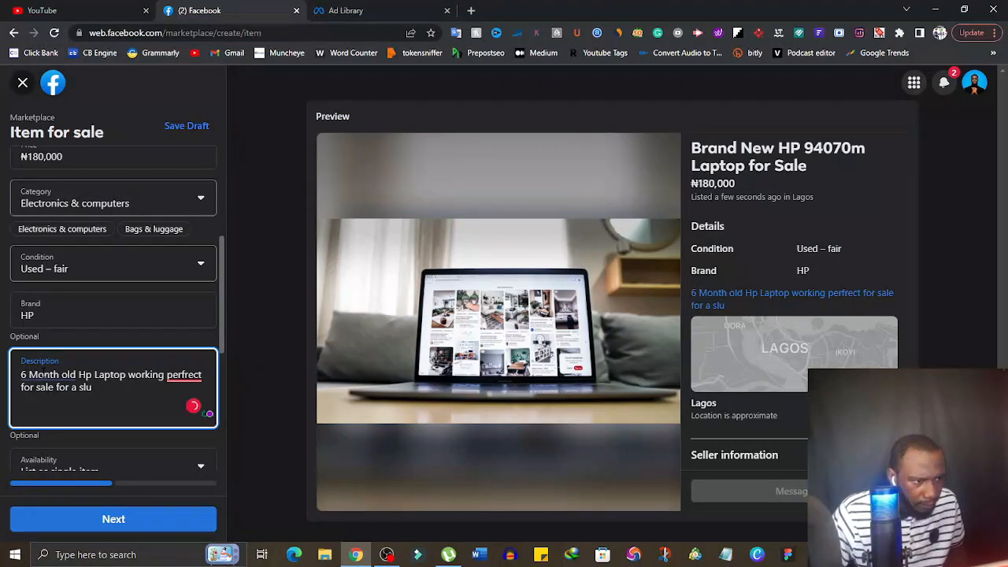
pyautogui.press('BackSpace')
pyautogui.press('BackSpace')
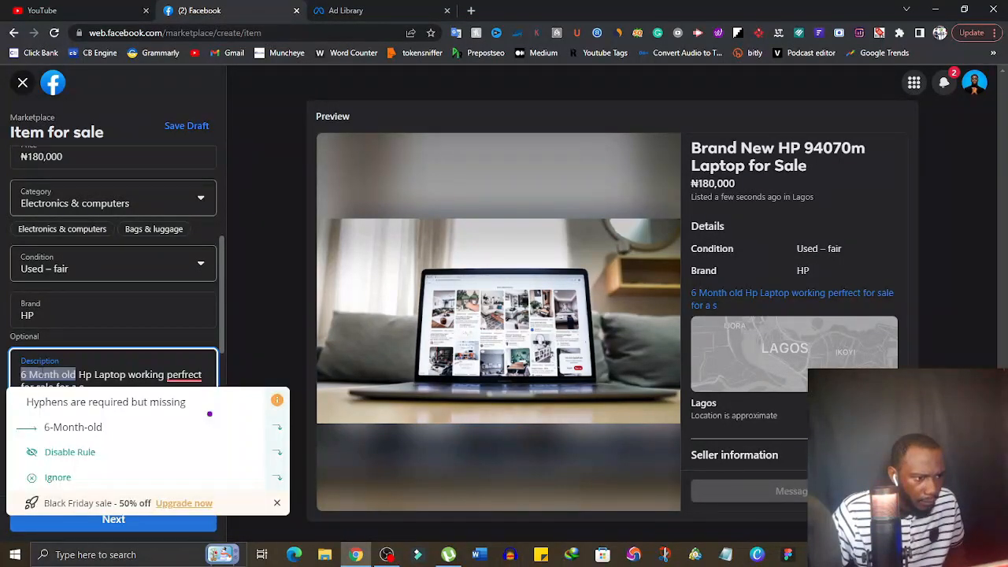
pyautogui.write('li')
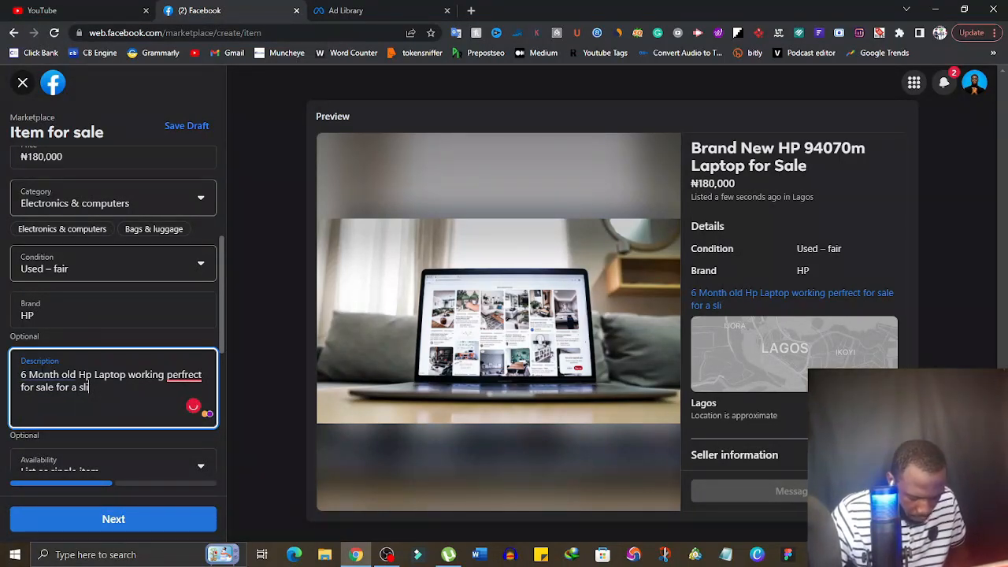
pyautogui.write('ghtly negotiable price')
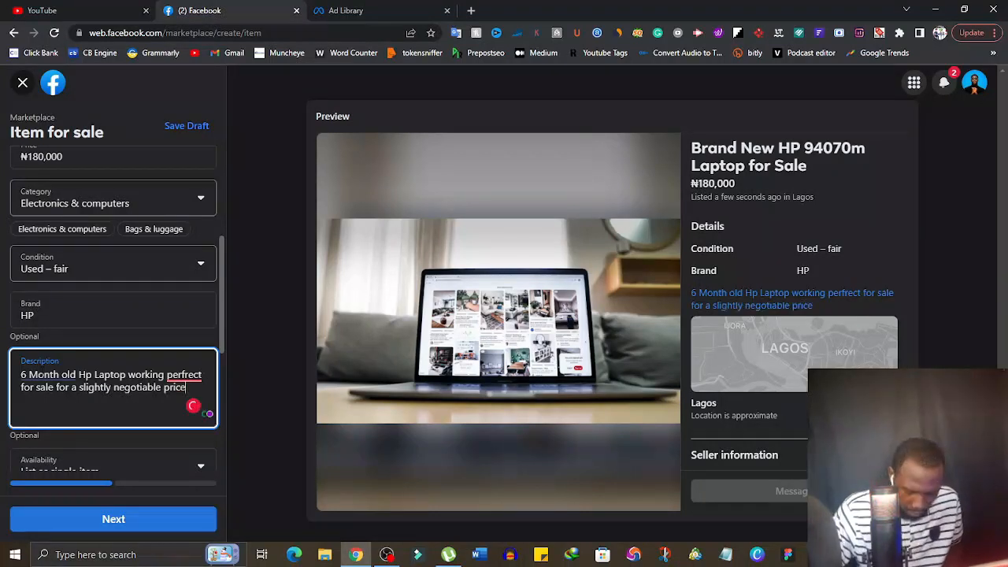
pyautogui.write('.')
pyautogui.press('Return')
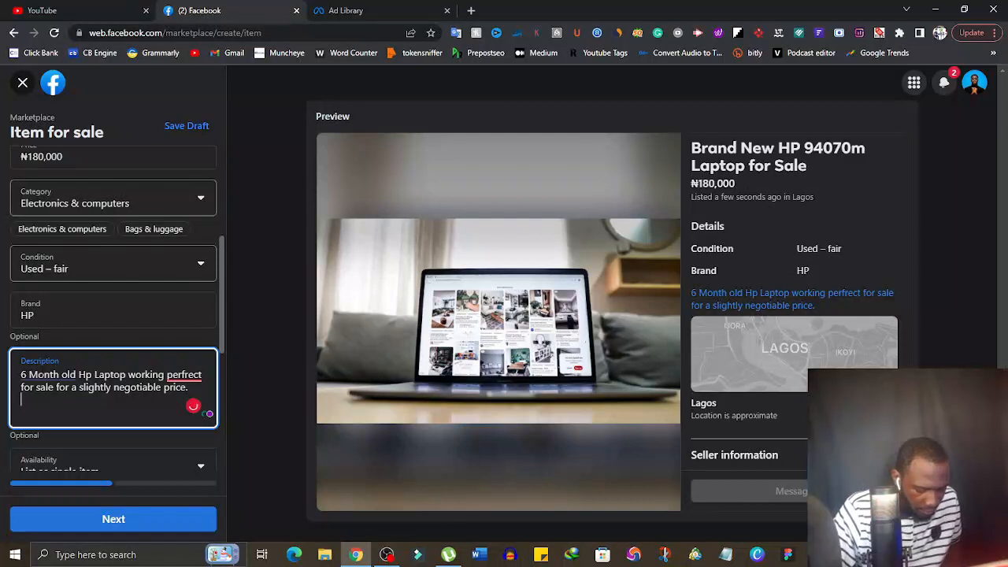
# Leave a blank line in the description and add the spec lines "4 Hours Battery" and "8 Gig Ram".
pyautogui.press('Return')
pyautogui.write('4 Hp')
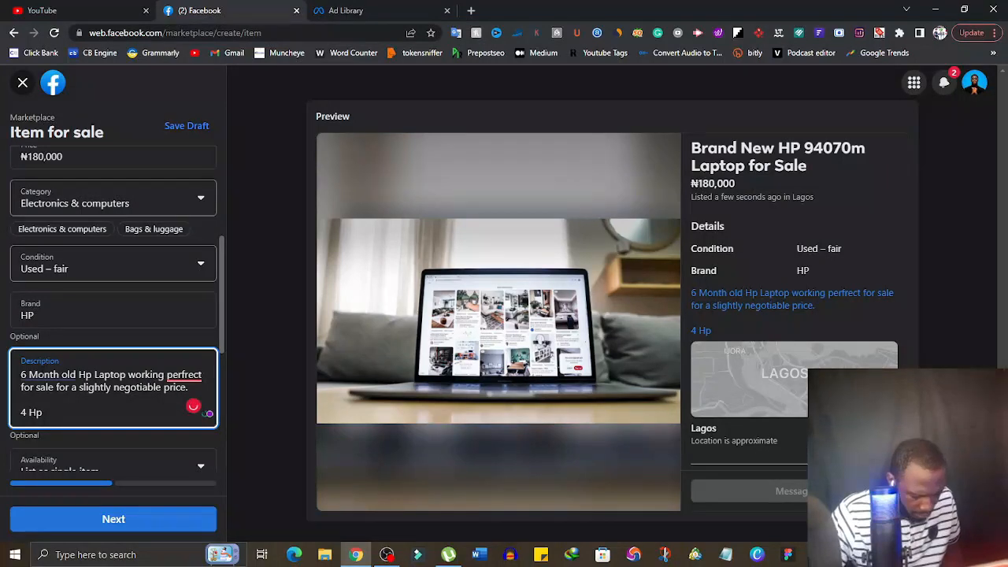
pyautogui.press('BackSpace')
pyautogui.write('ours Battery')
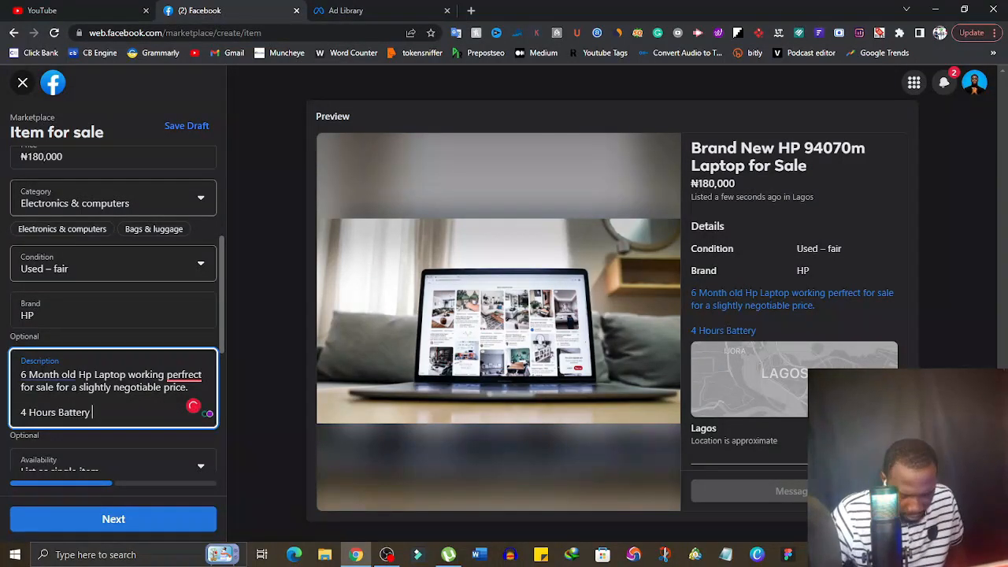
pyautogui.press('Return')
pyautogui.write('8 G')
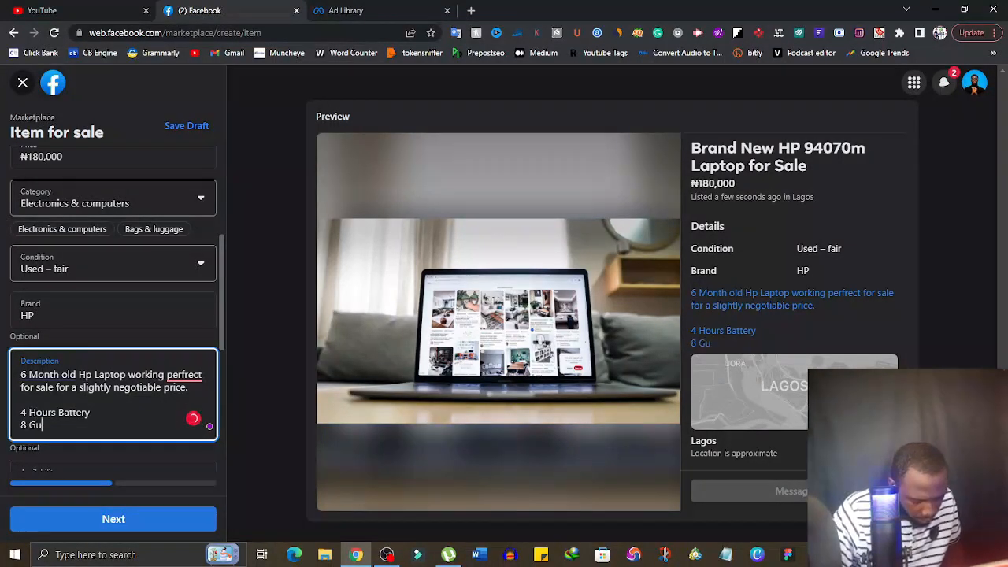
pyautogui.write('ig ')
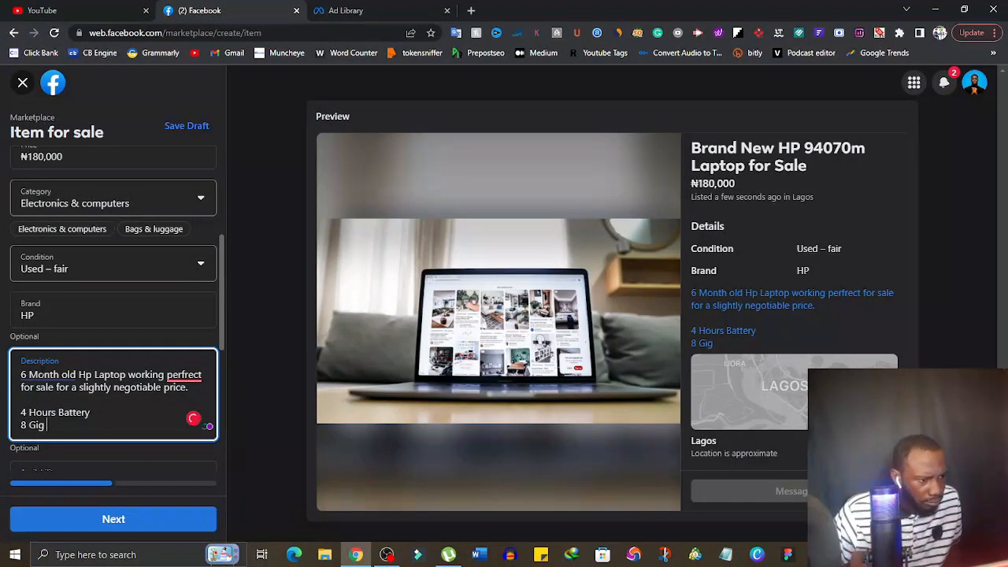
pyautogui.write('Ram')
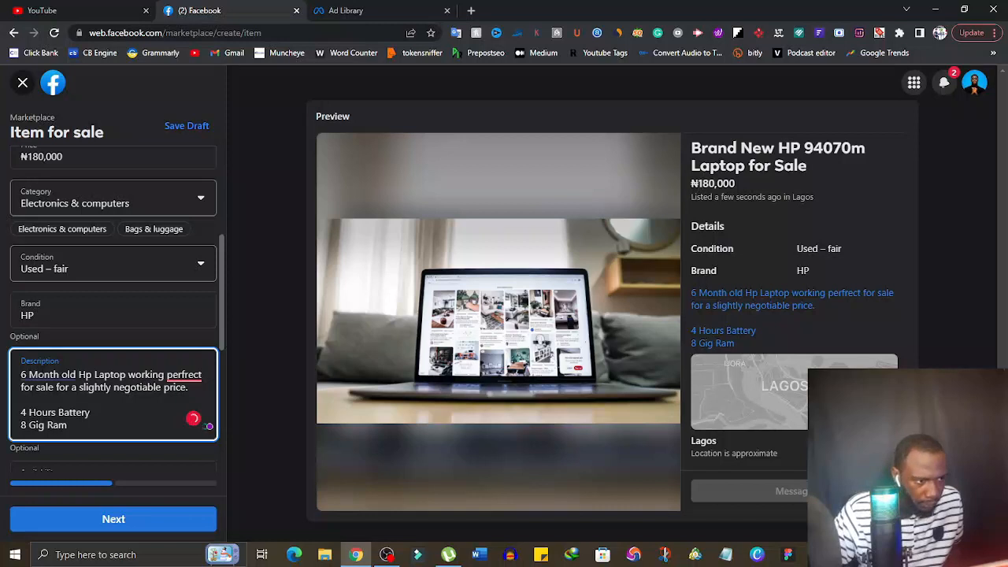
pyautogui.press('Return')
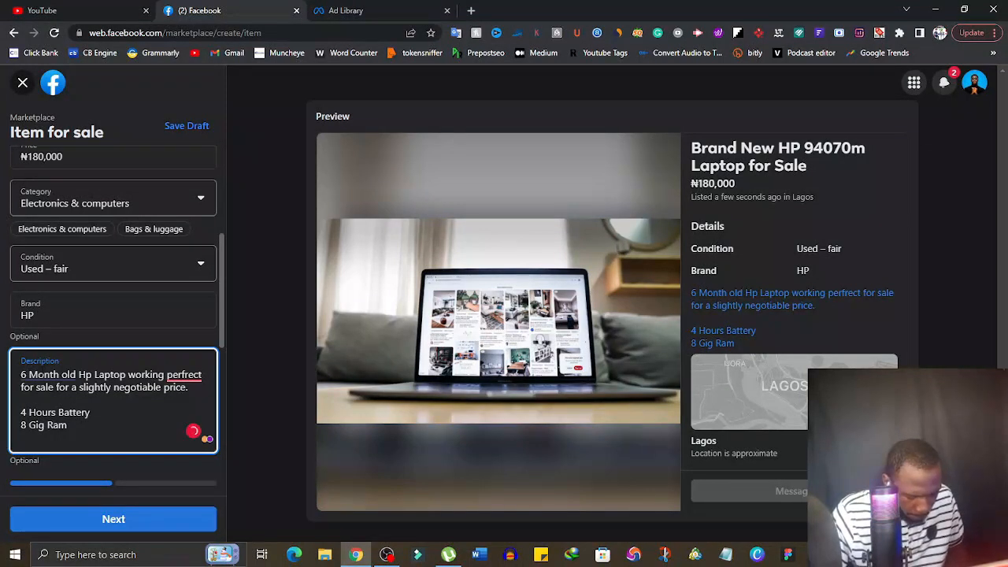
# Add the lines "Internal Bluetooth" and "No Issues" at the end of the description.
pyautogui.press('Return')
pyautogui.write('Internal Bluettoh')
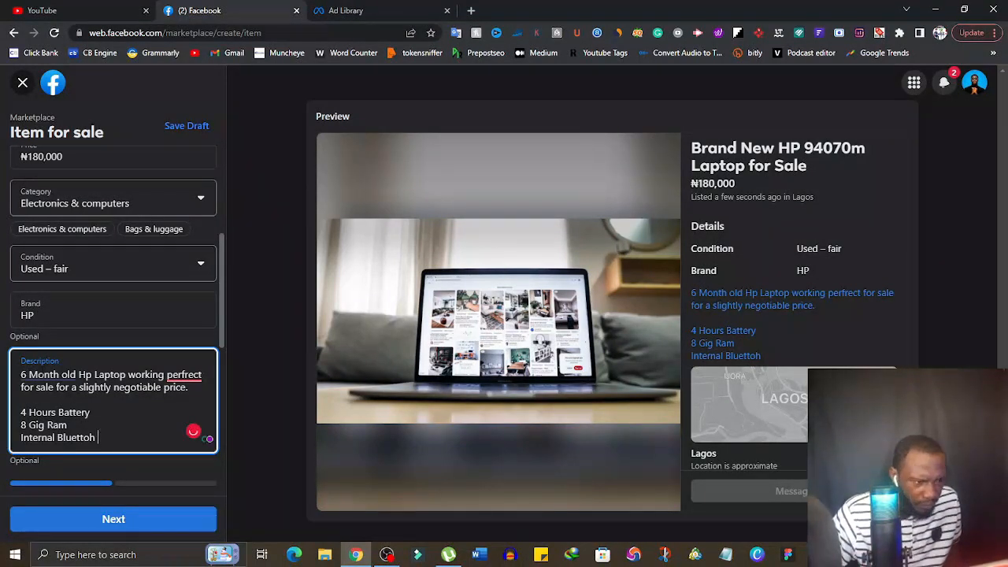
pyautogui.press('BackSpace')
pyautogui.press('BackSpace')
pyautogui.press('BackSpace')
pyautogui.write('ooth')
pyautogui.press('Return')
pyautogui.write('No')
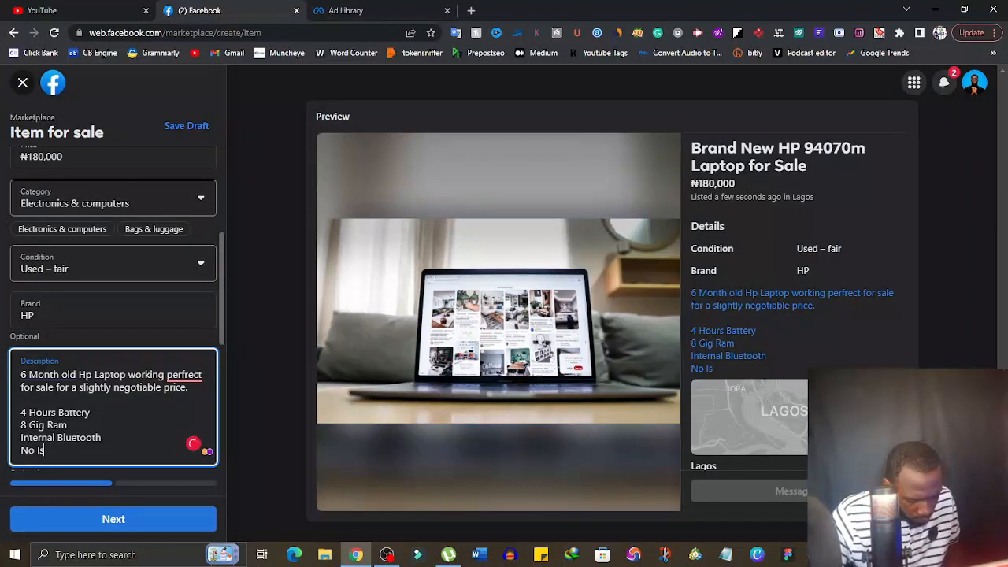
pyautogui.write(' Is')
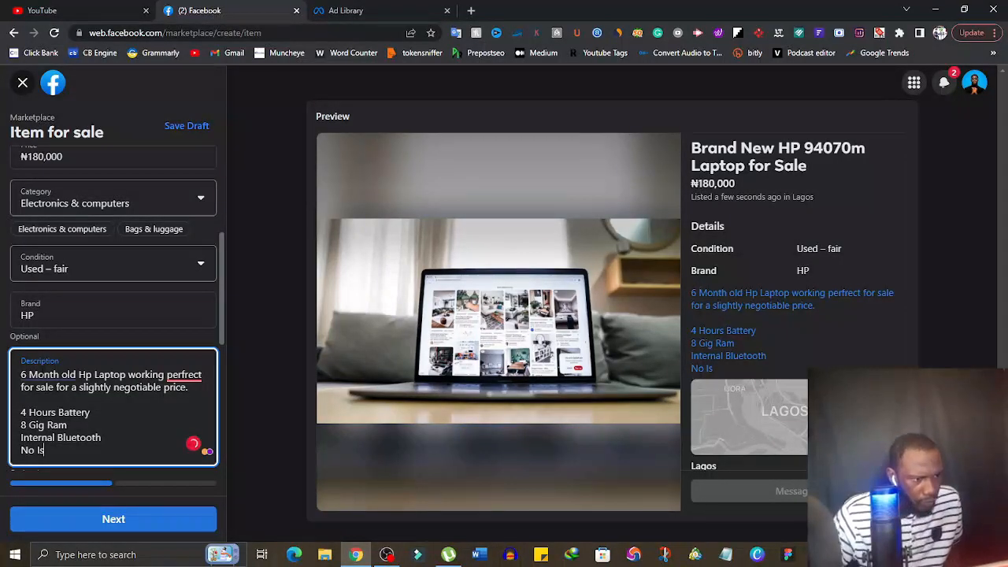
pyautogui.write('sues')
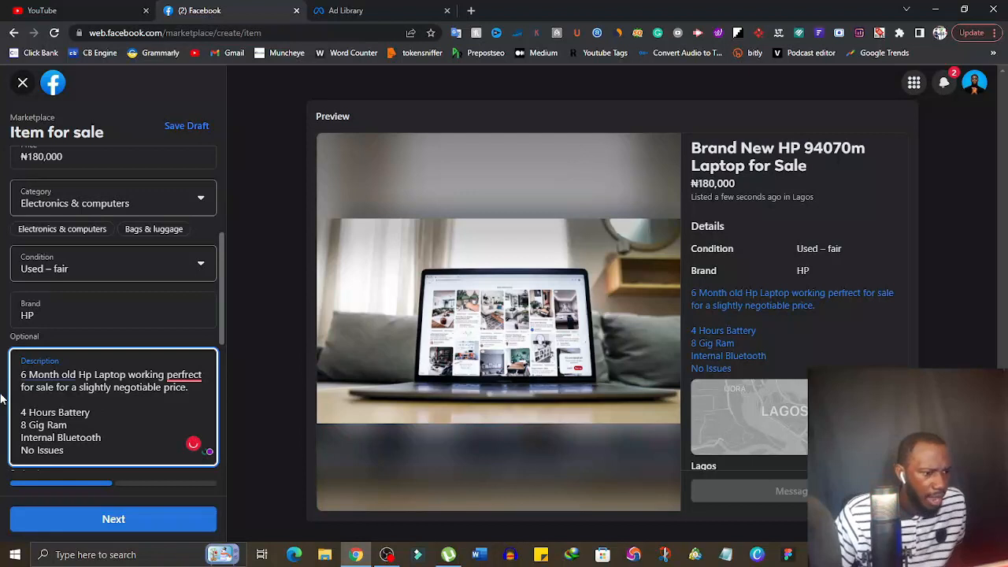
# Insert the line "500gb ROM" below "8 Gig Ram" in the description.
pyautogui.click(71, 426)
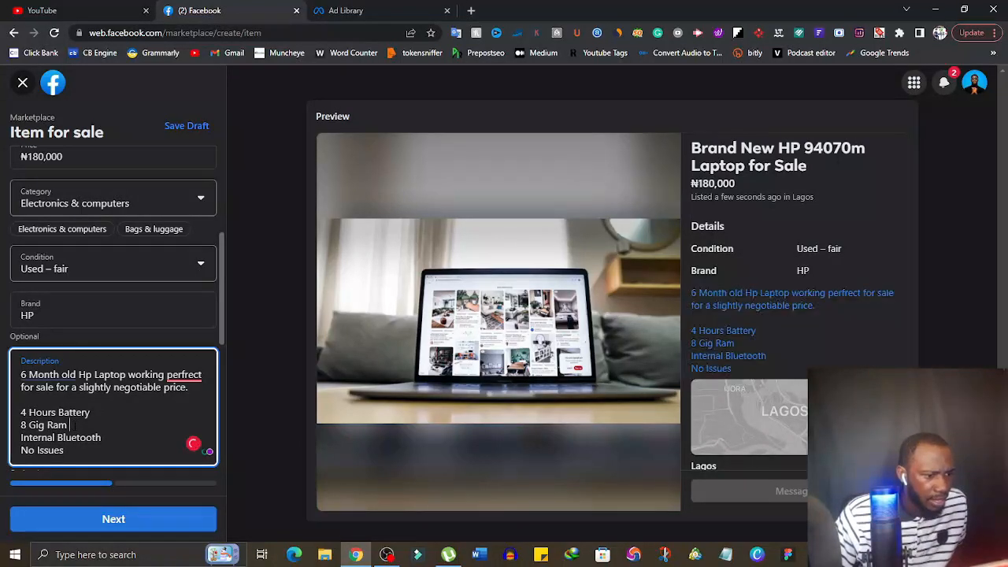
pyautogui.press('Return')
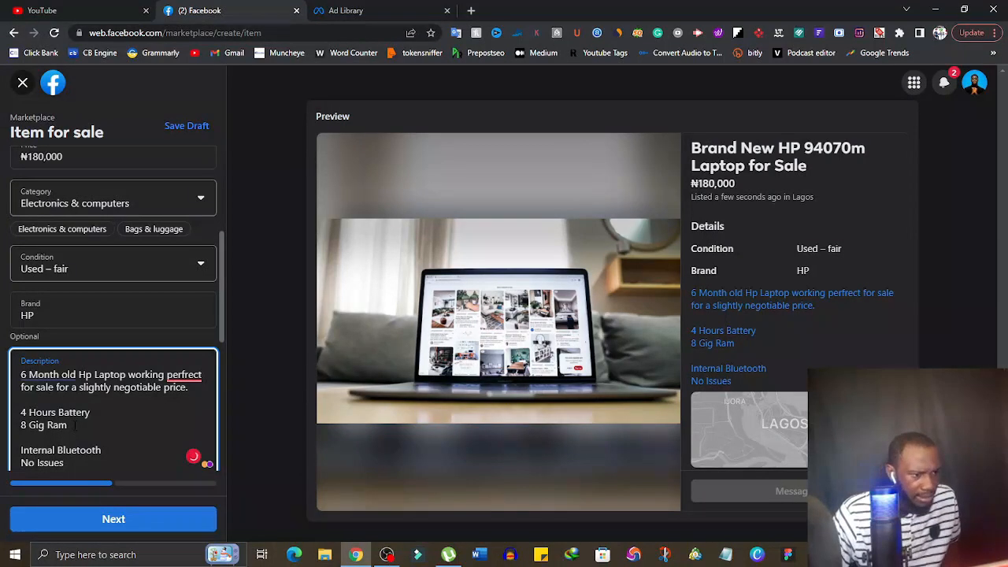
pyautogui.write('500gb')
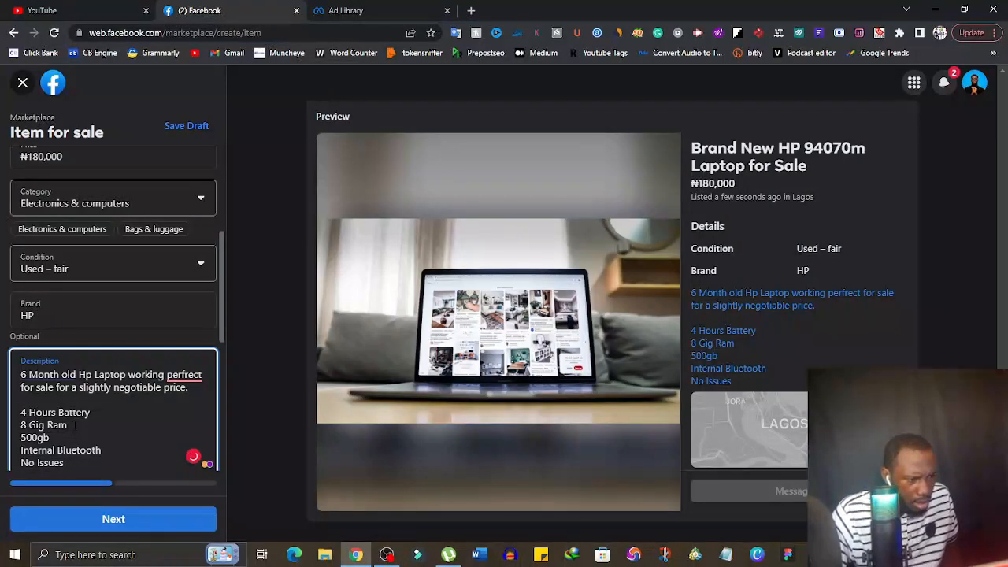
pyautogui.write(' Meme')
pyautogui.press('BackSpace')
pyautogui.press('BackSpace')
pyautogui.press('BackSpace')
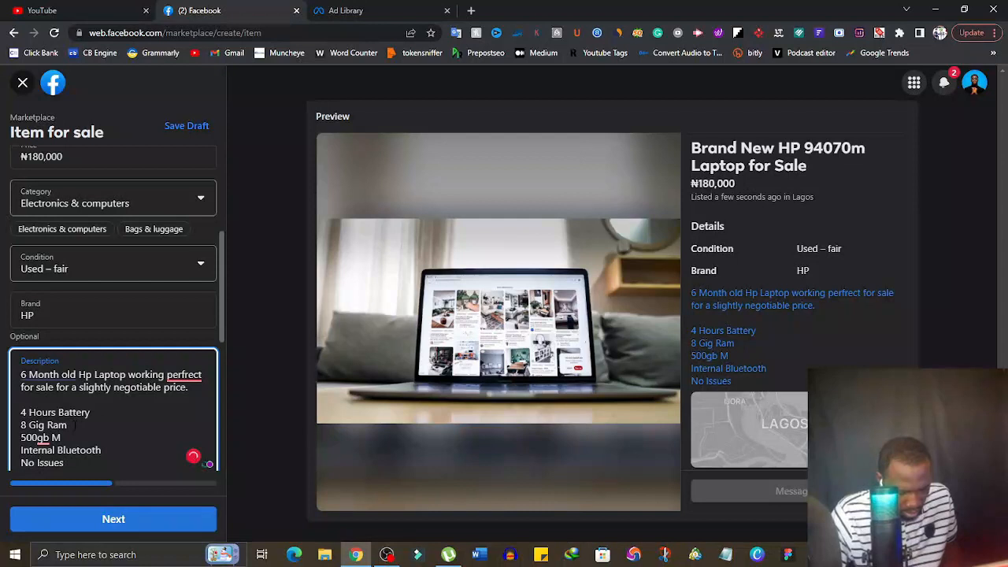
pyautogui.press('BackSpace')
pyautogui.write('ROM')
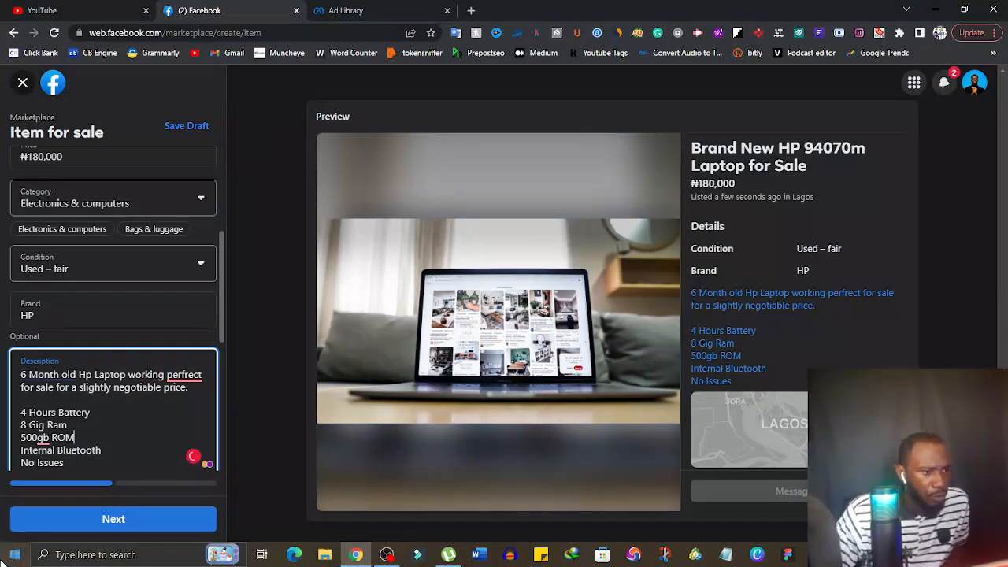
# Choose List as single item for the listing's availability.
pyautogui.scroll(-5, 2, 434)
pyautogui.scroll(4, 157, 379)
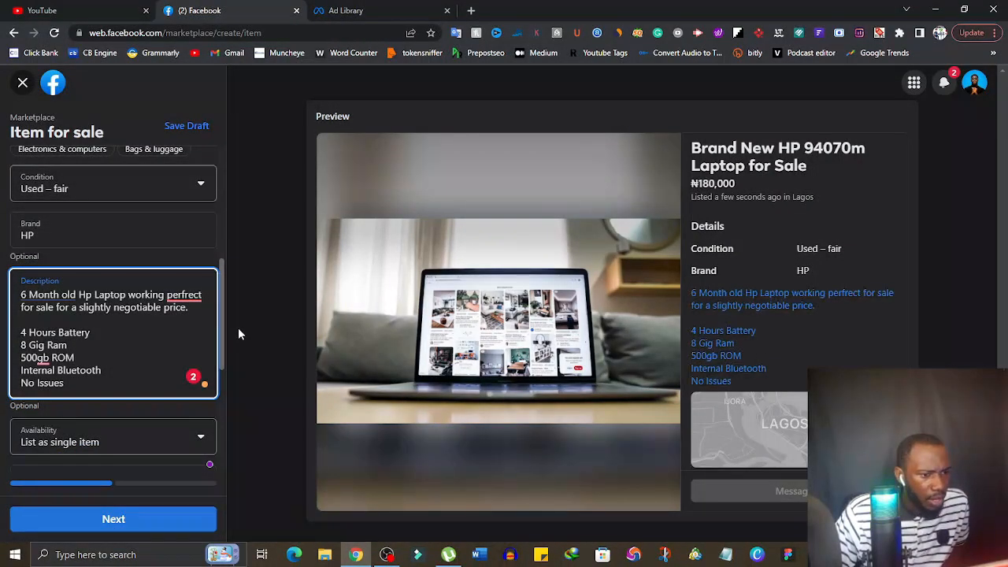
pyautogui.scroll(-1, 223, 342)
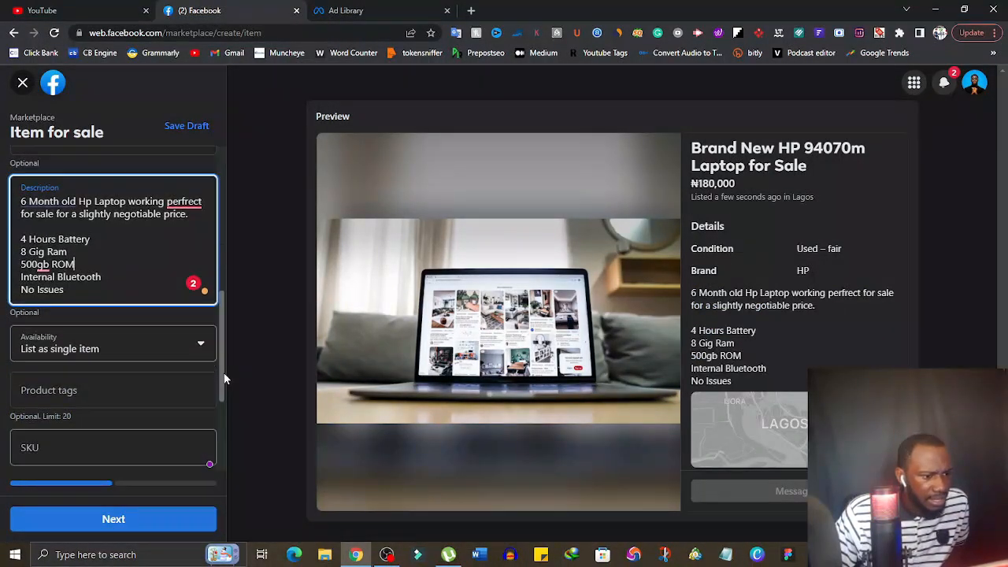
pyautogui.click(112, 346)
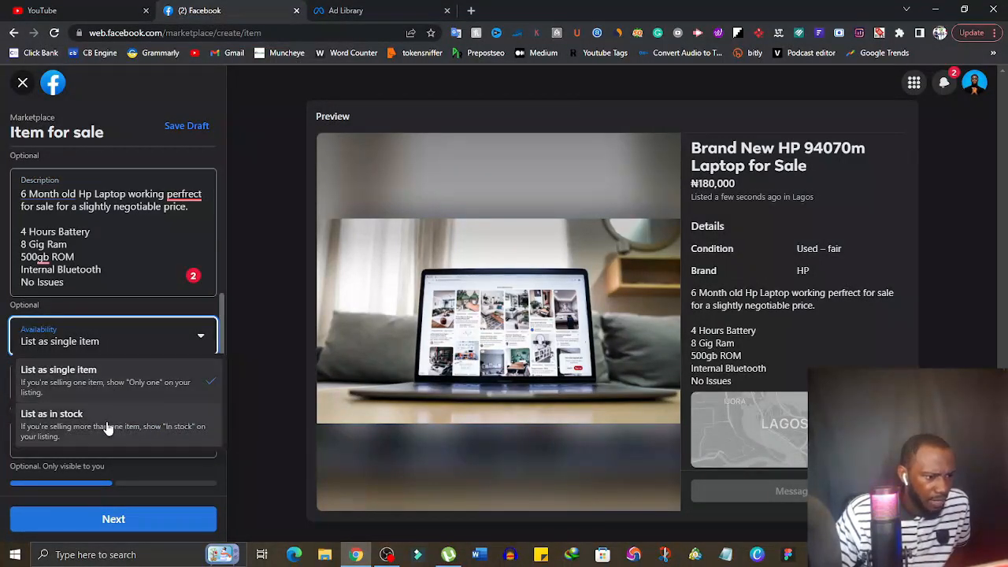
pyautogui.click(118, 374)
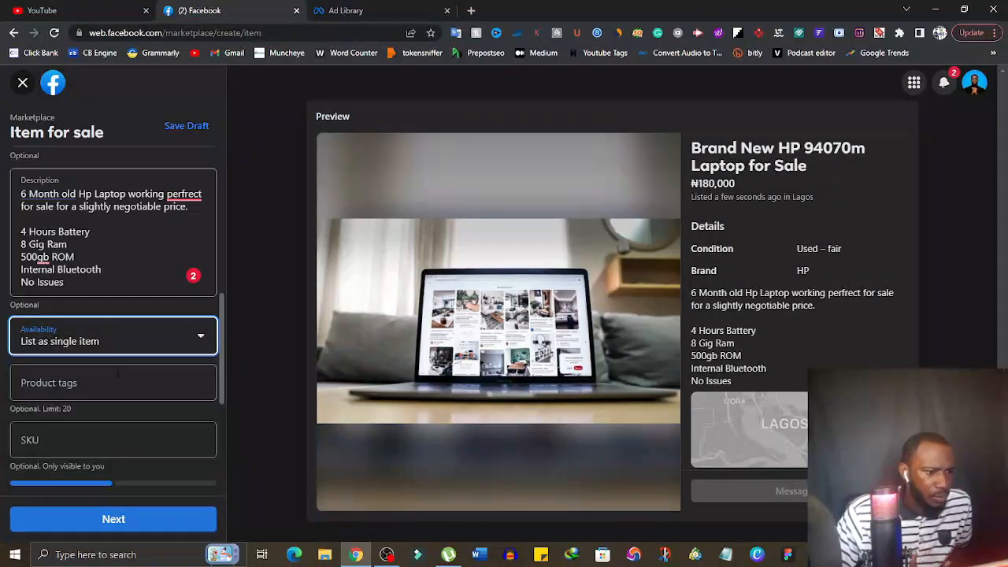
# Leave the optional product tags and SKU empty and set the listing's location to Lagos, Nigeria.
pyautogui.click(106, 383)
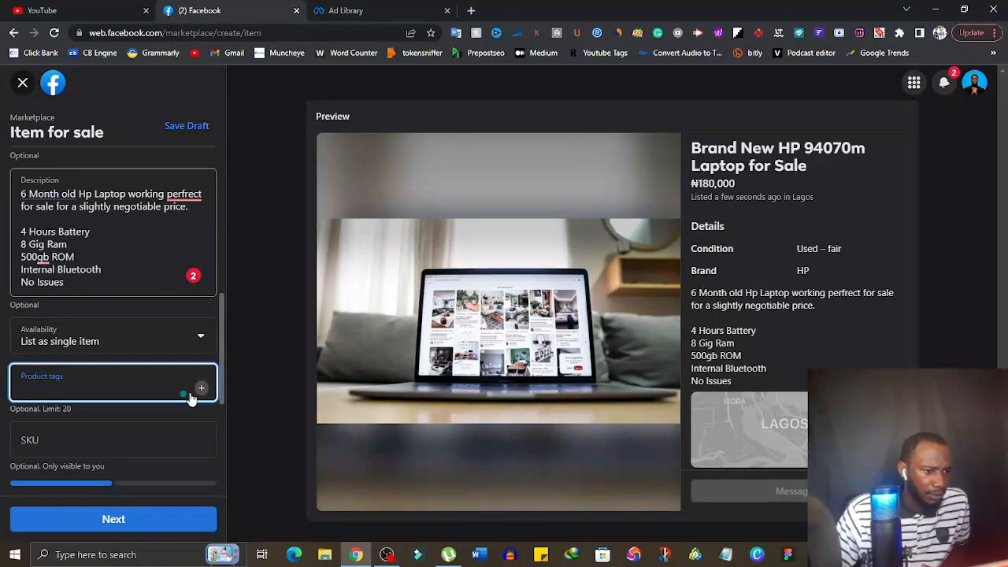
pyautogui.scroll(-3, 118, 355)
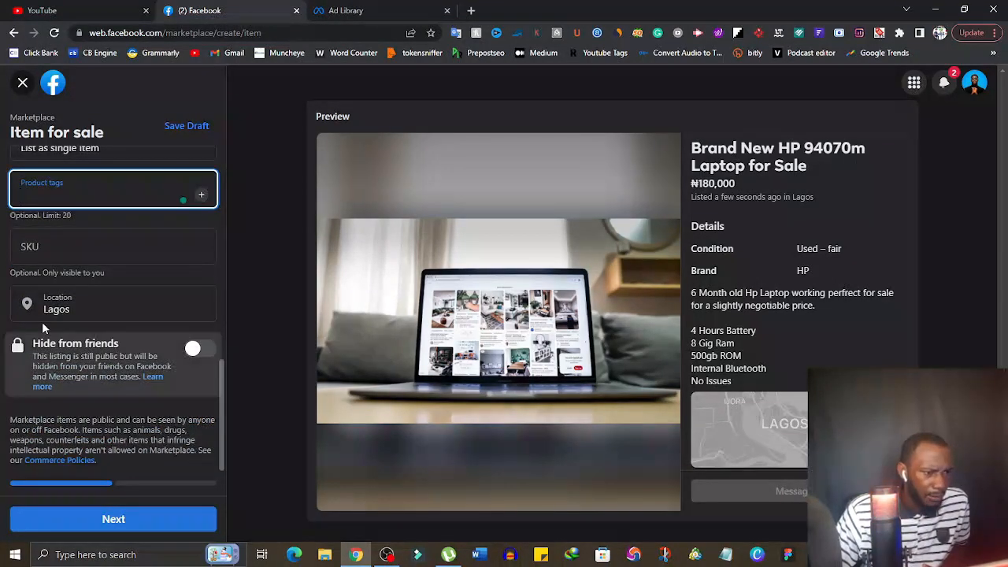
pyautogui.click(73, 248)
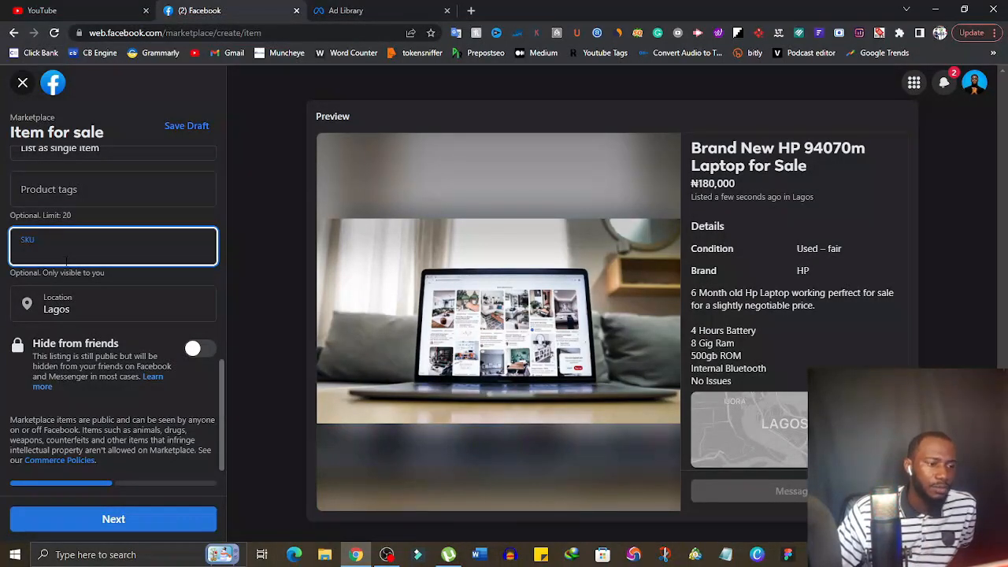
pyautogui.click(135, 281)
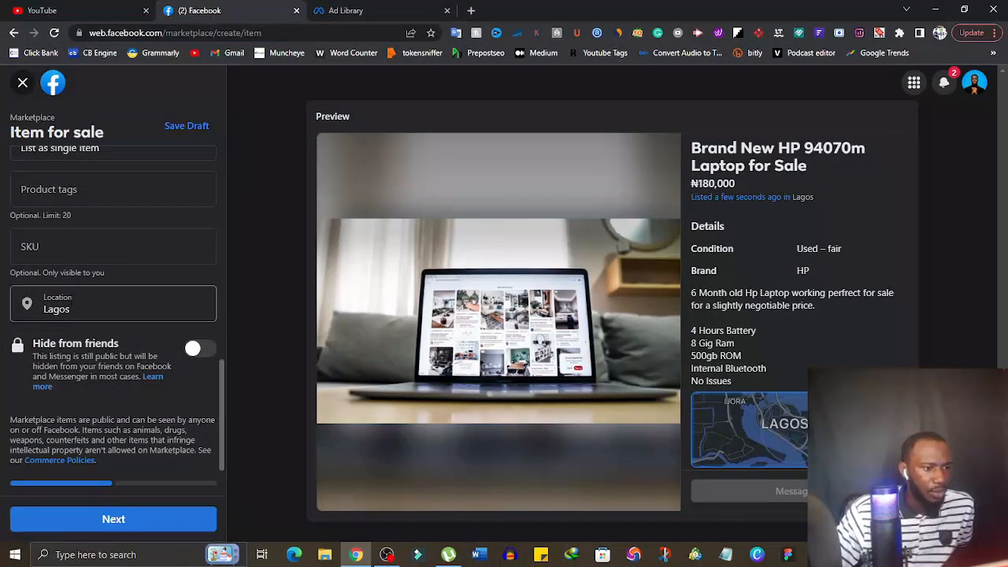
pyautogui.click(110, 316)
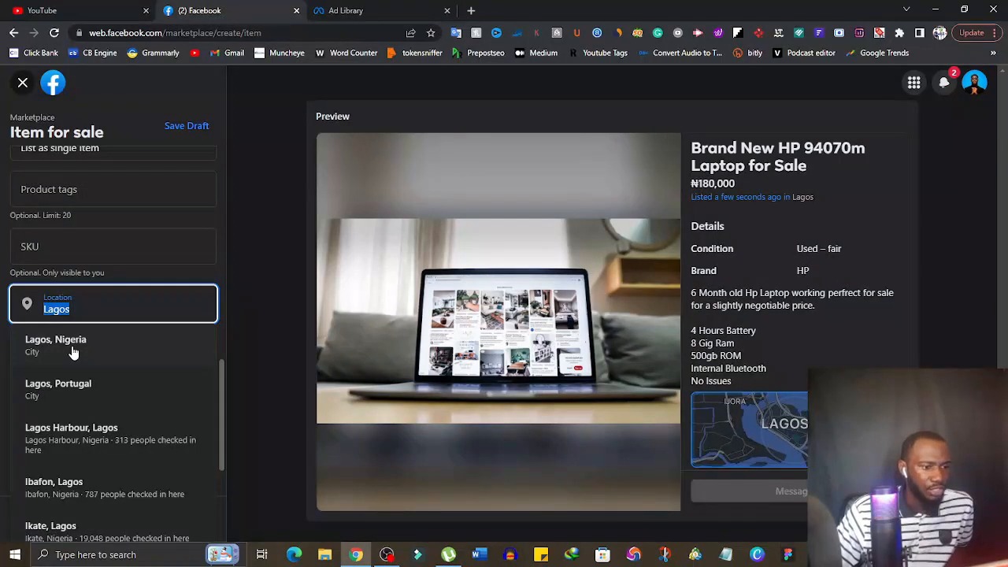
pyautogui.click(73, 347)
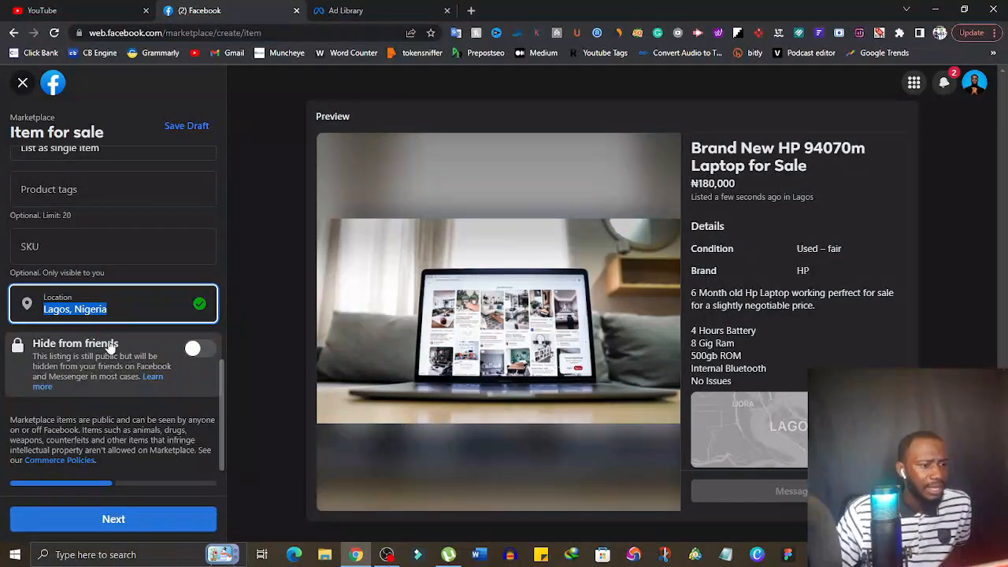
# Try hiding the listing from friends and turn that option back off.
pyautogui.click(200, 350)
pyautogui.click(198, 349)
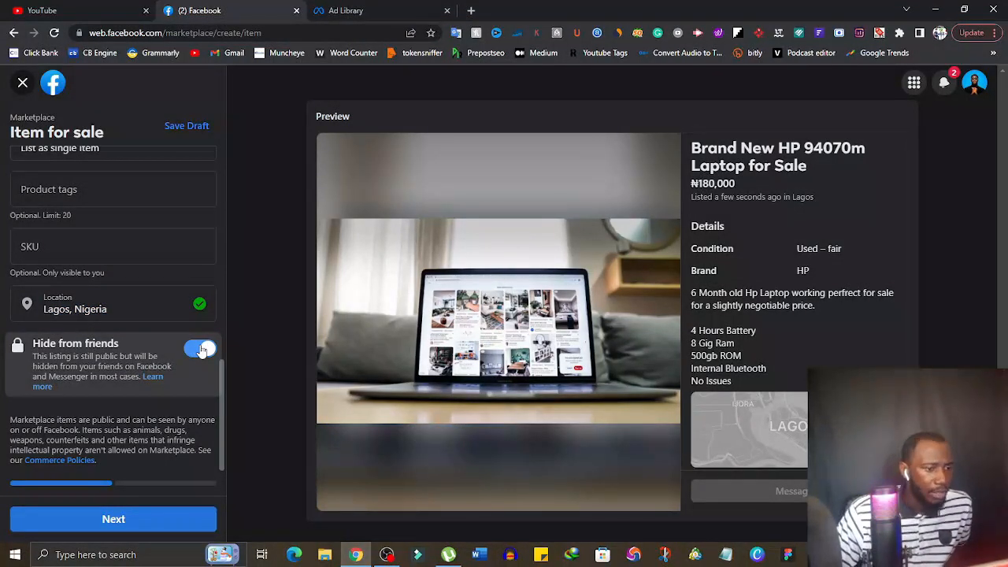
pyautogui.click(202, 351)
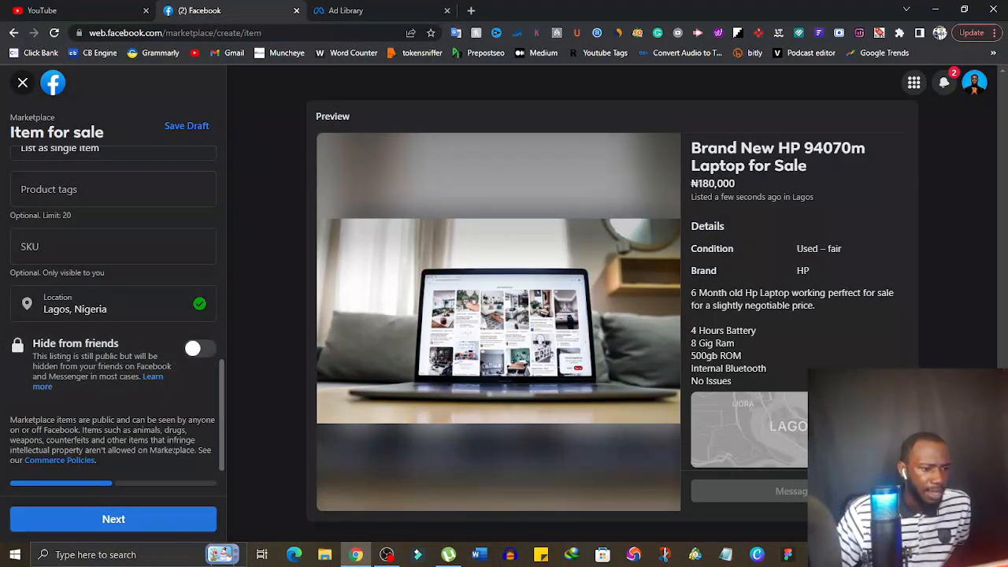
# Continue to the extra listing places and select the groups Lagos buy and sell online platform, Fairly used item for sale Nationwide, Best New Airdrops and Freelance Digital Marketing.
pyautogui.click(183, 521)
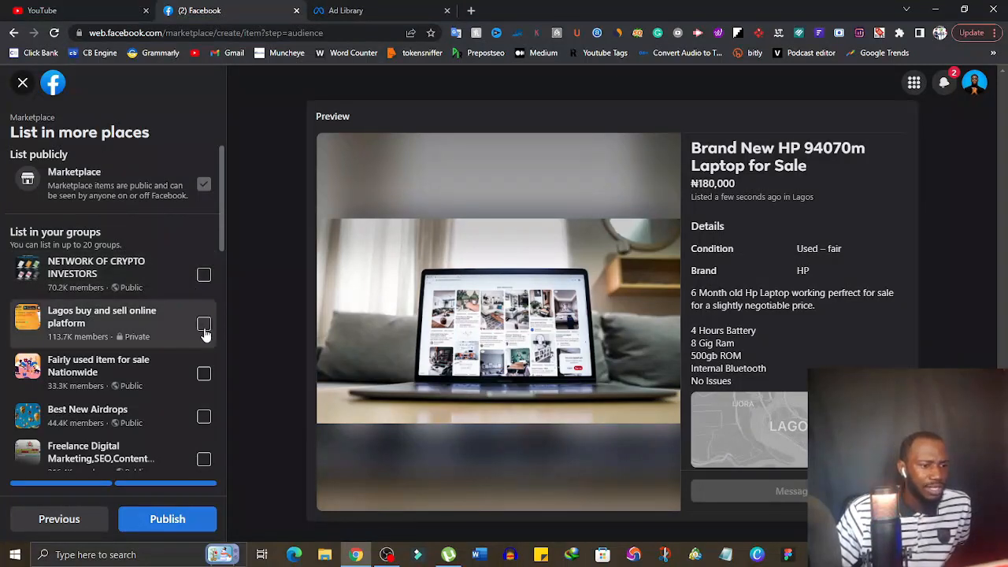
pyautogui.click(206, 381)
pyautogui.click(204, 416)
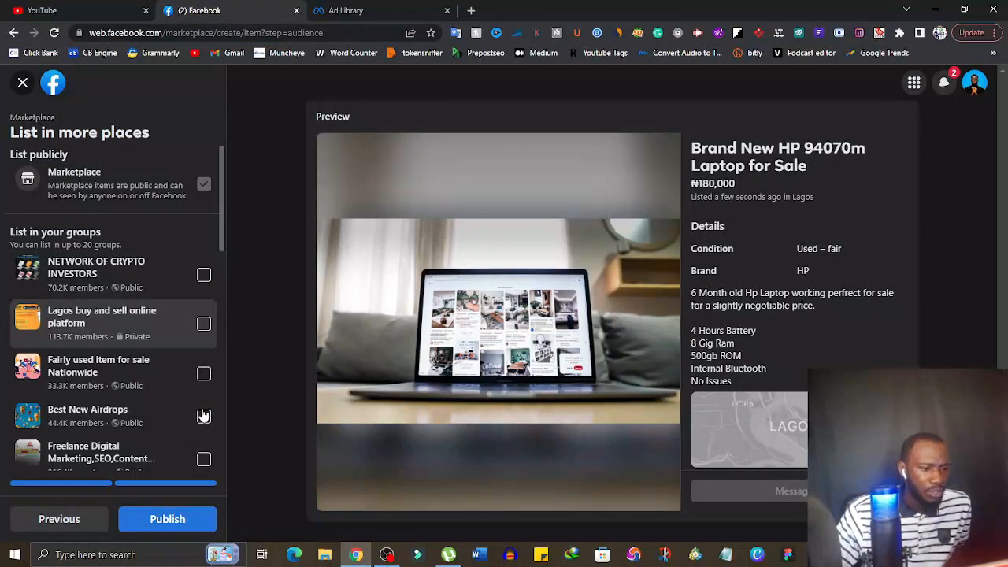
pyautogui.click(199, 457)
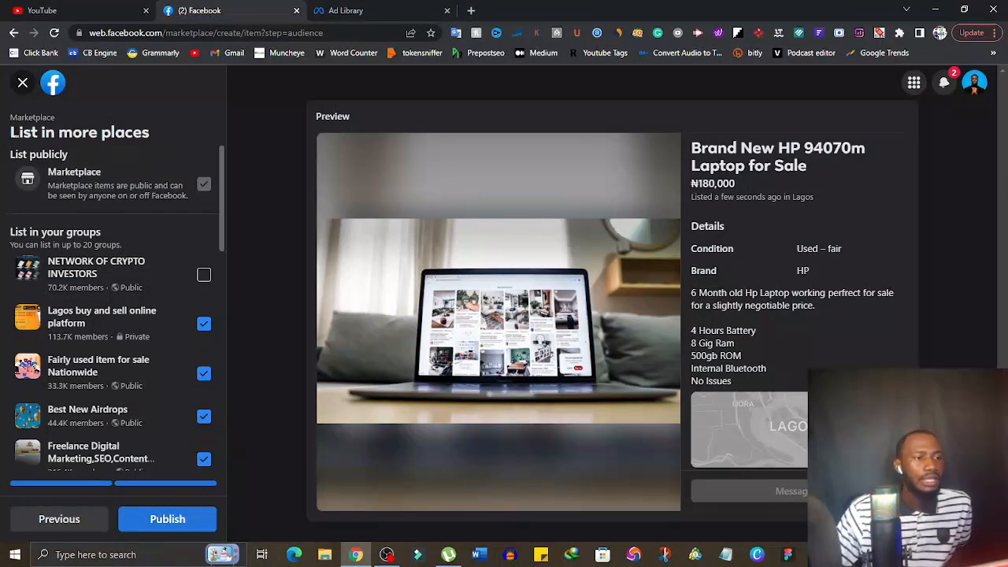
# Discard the unpublished laptop listing and leave listing creation for the Marketplace search results.
pyautogui.click(20, 83)
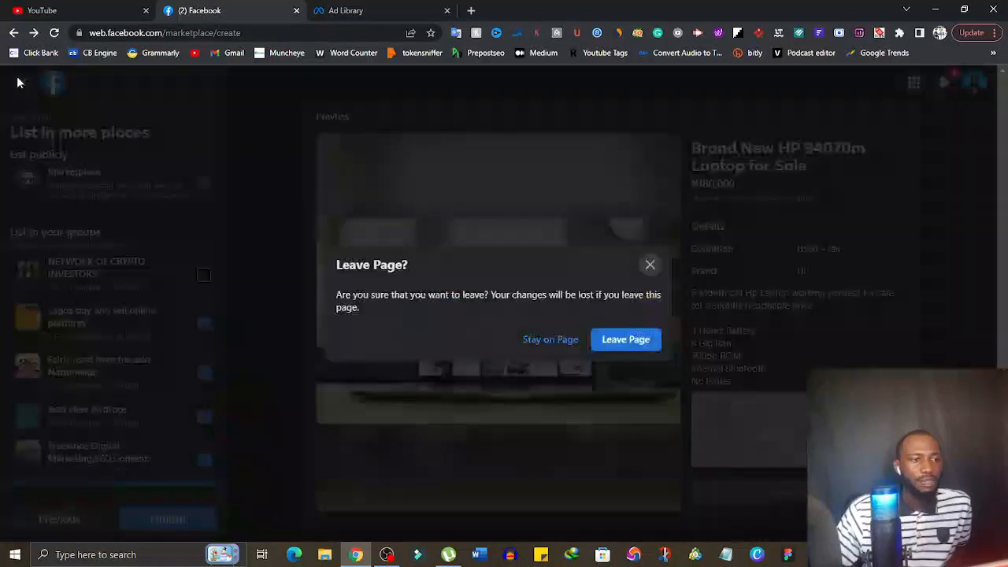
pyautogui.click(624, 339)
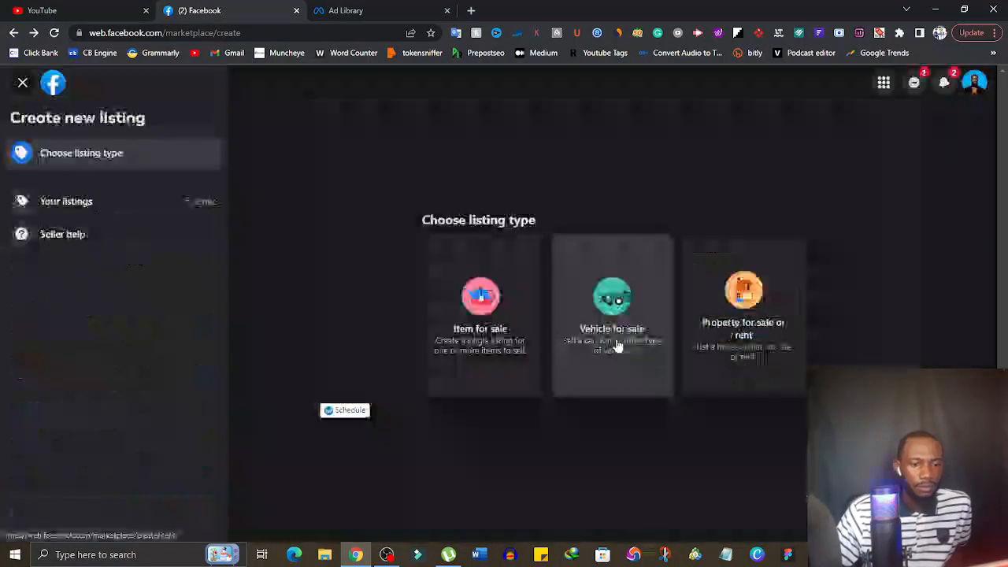
pyautogui.click(23, 83)
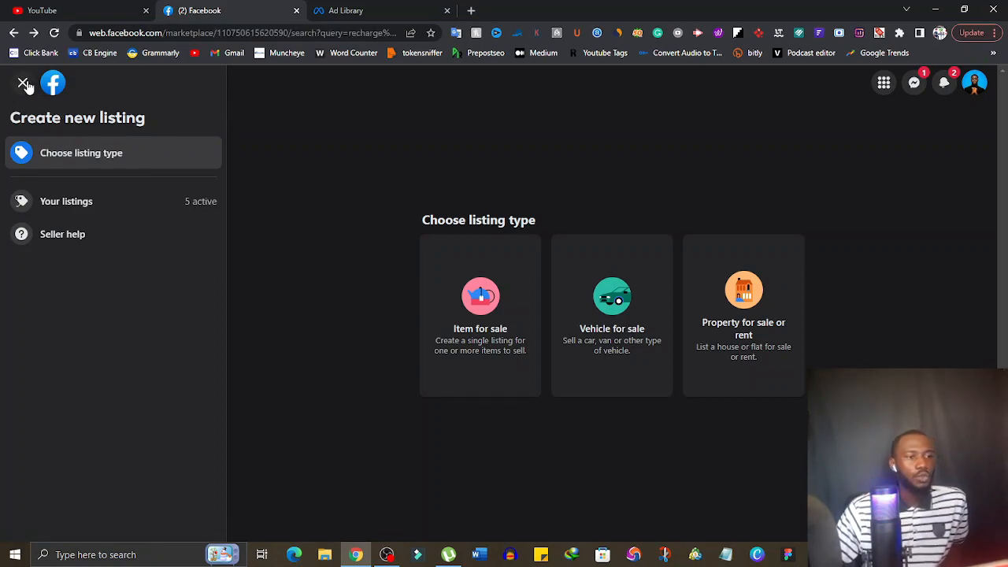
# Search Marketplace for "laptop" and look through the resulting listings.
pyautogui.scroll(-4, 609, 170)
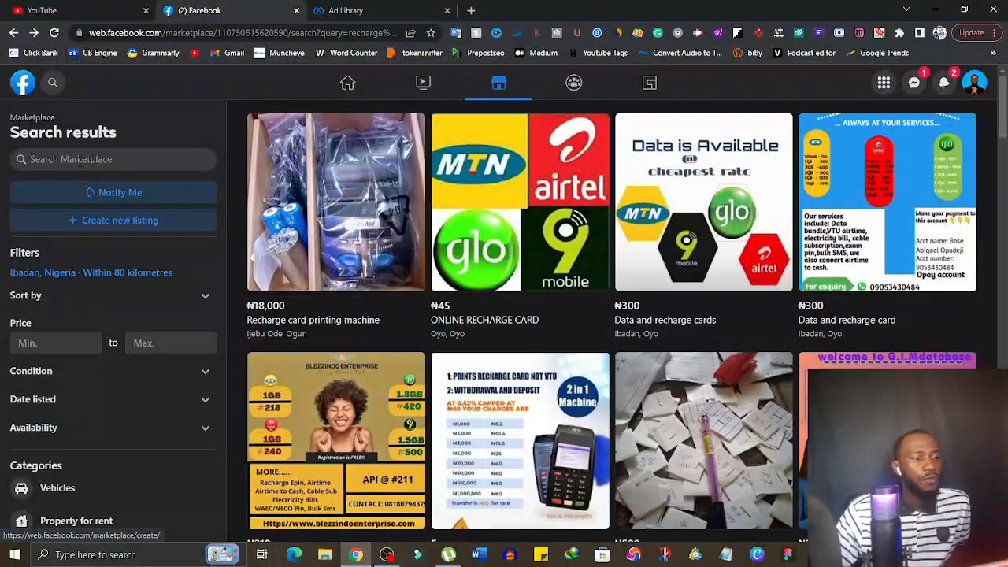
pyautogui.click(80, 160)
pyautogui.write('lapto')
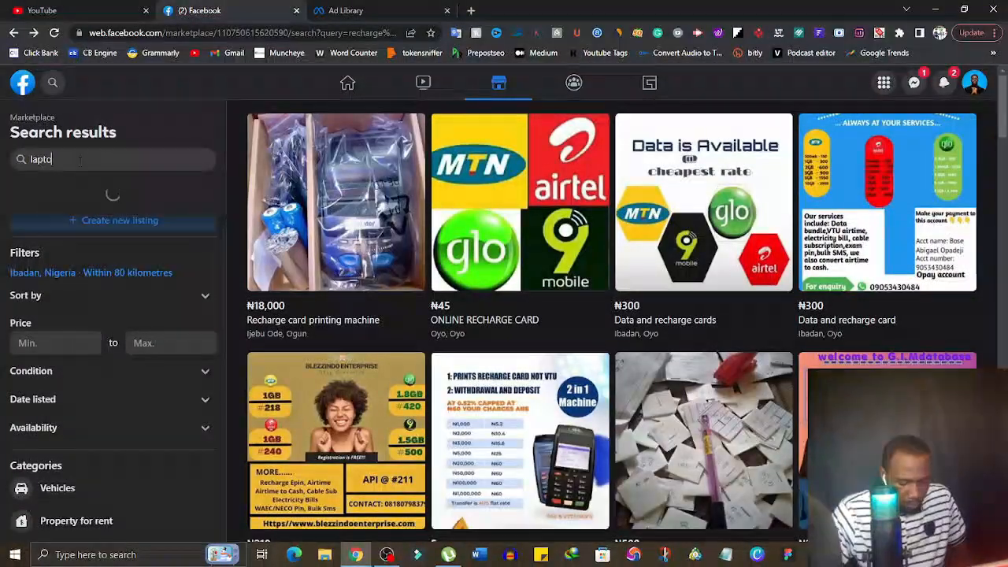
pyautogui.write('p')
pyautogui.press('Return')
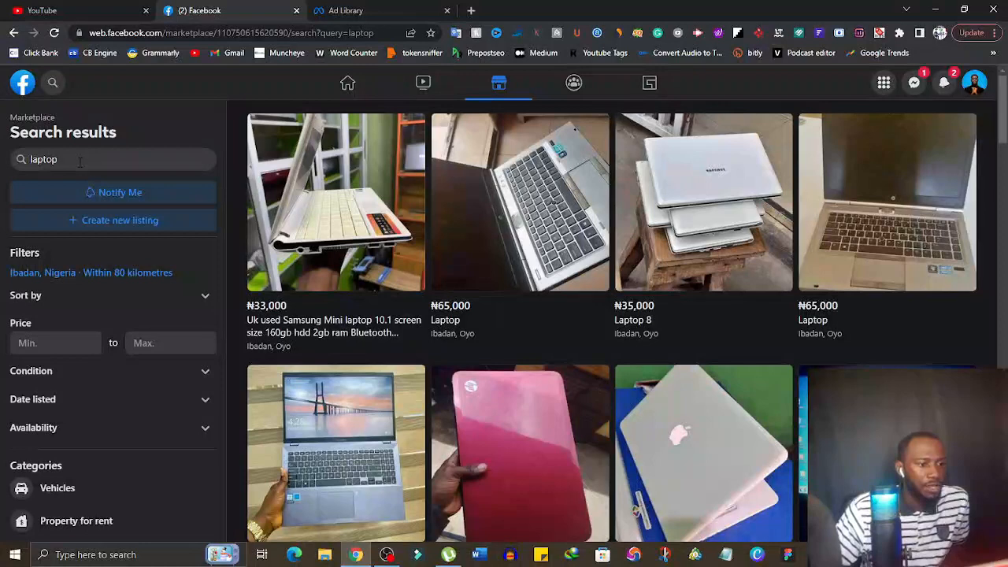
pyautogui.scroll(-5, 54, 227)
pyautogui.scroll(5, 55, 219)
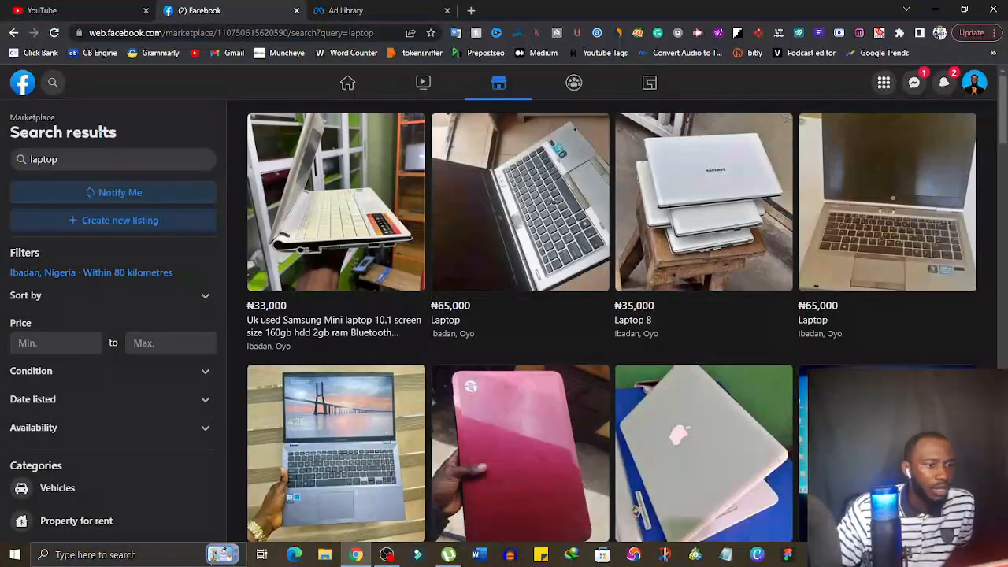
# Clear the laptop search term to bring up the recent Marketplace searches.
pyautogui.click(93, 162)
pyautogui.press('BackSpace')
pyautogui.press('BackSpace')
pyautogui.press('BackSpace')
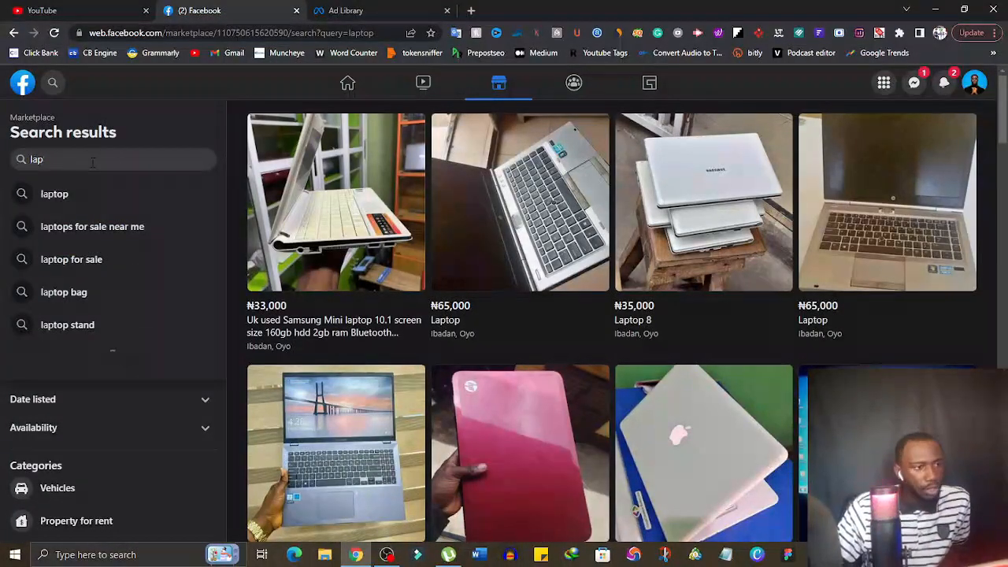
pyautogui.press('BackSpace')
pyautogui.press('BackSpace')
pyautogui.press('BackSpace')
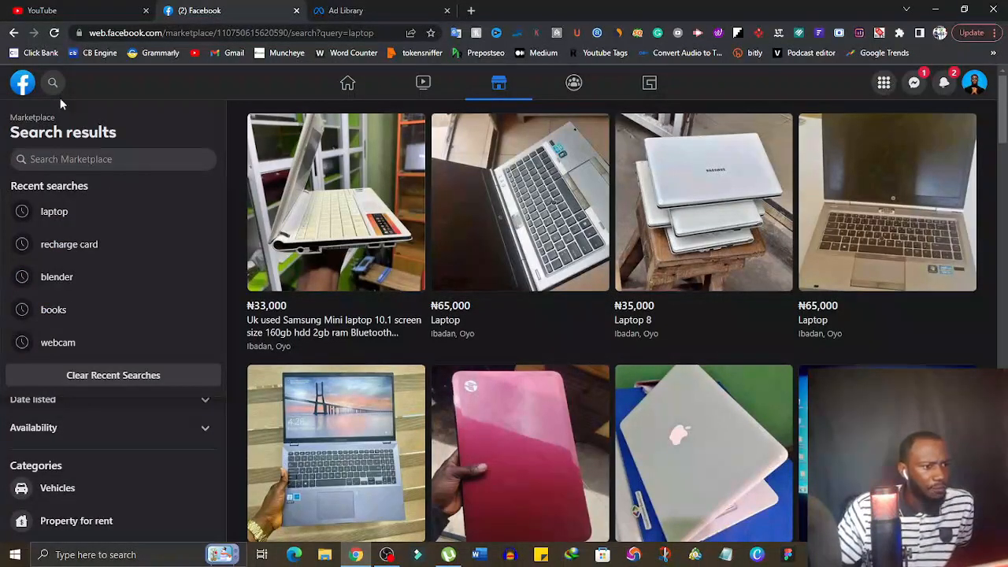
# Open the Selling section from the Marketplace home page and review the account's own listings.
pyautogui.click(491, 87)
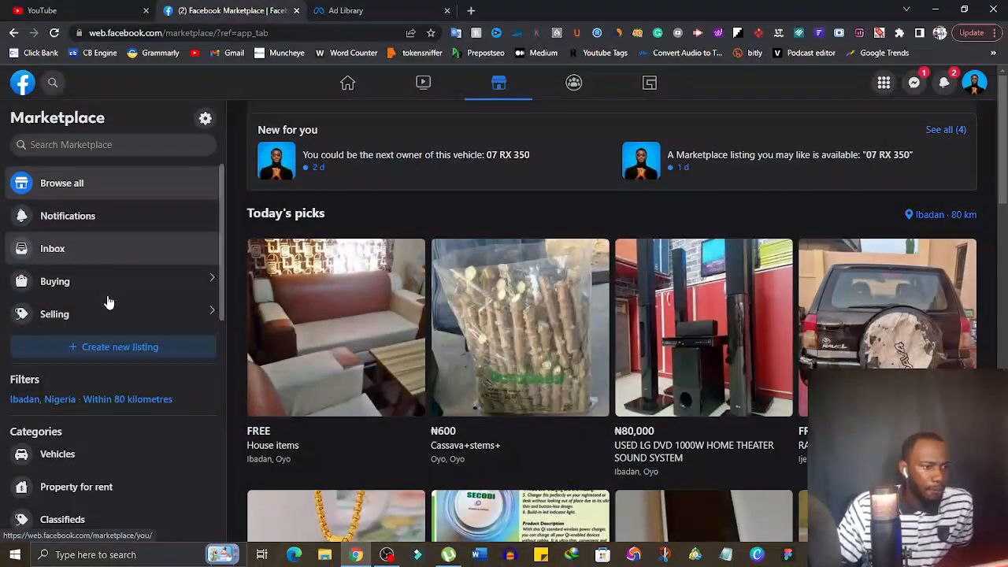
pyautogui.click(112, 323)
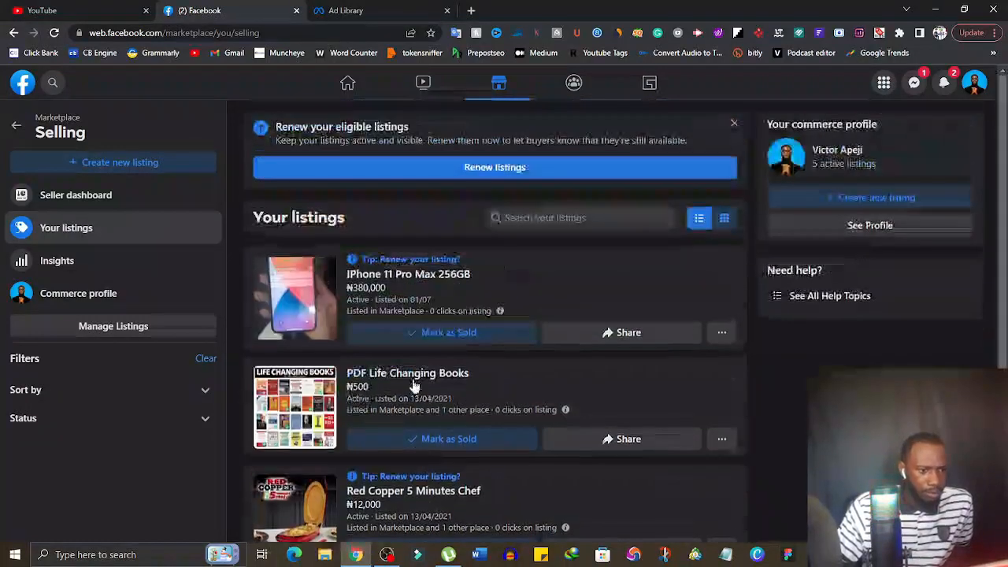
pyautogui.scroll(-3, 409, 383)
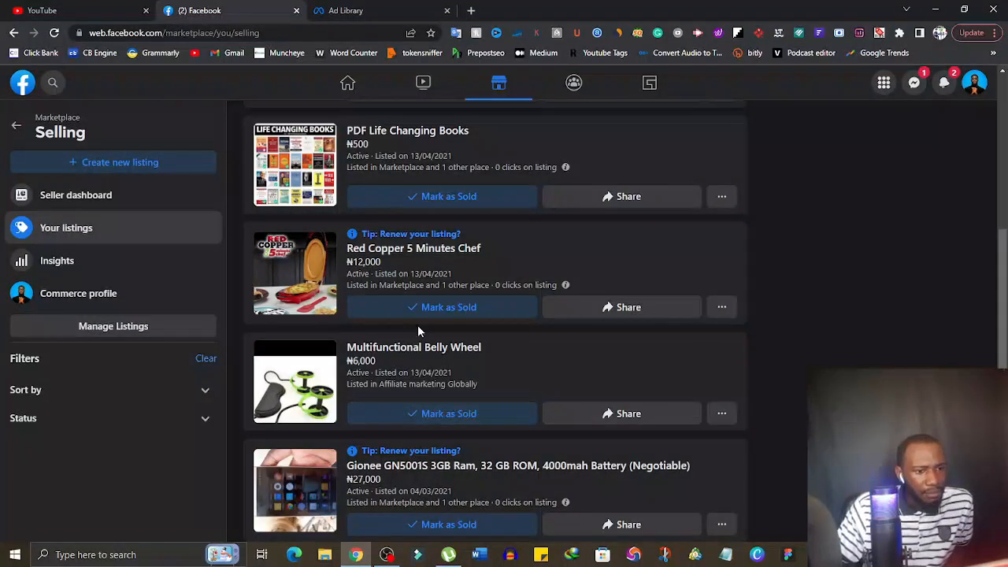
pyautogui.scroll(3, 525, 329)
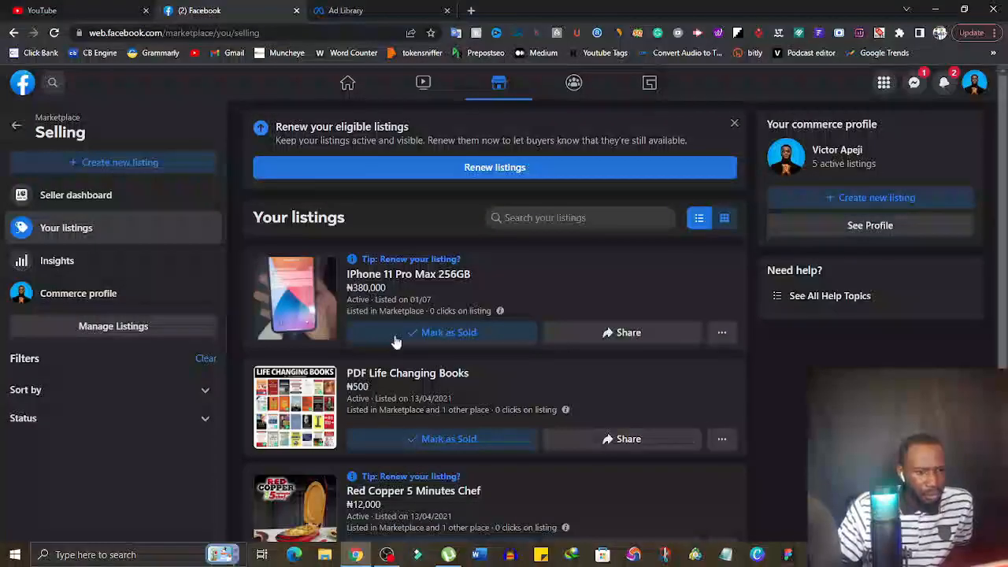
pyautogui.scroll(-3, 360, 441)
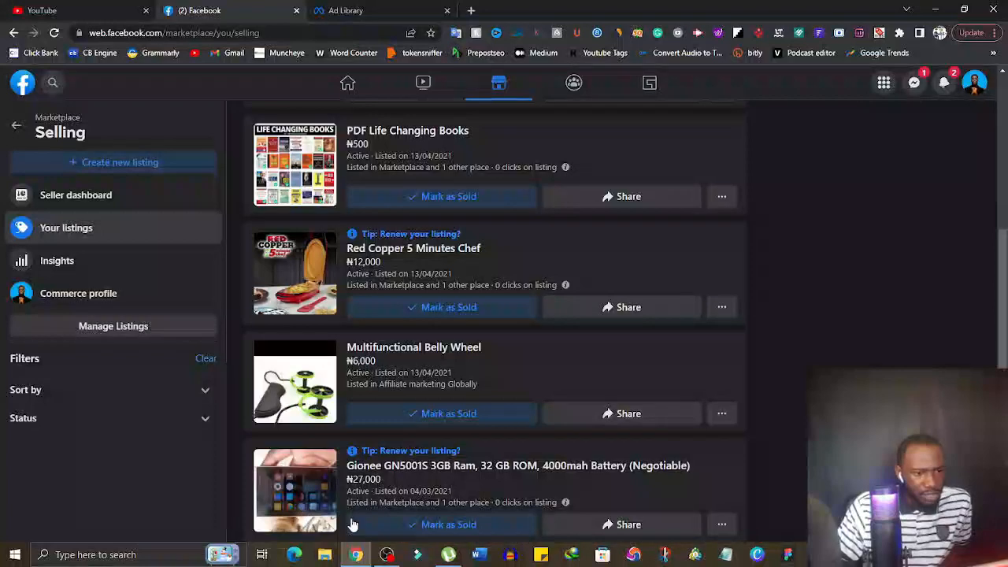
pyautogui.scroll(3, 359, 508)
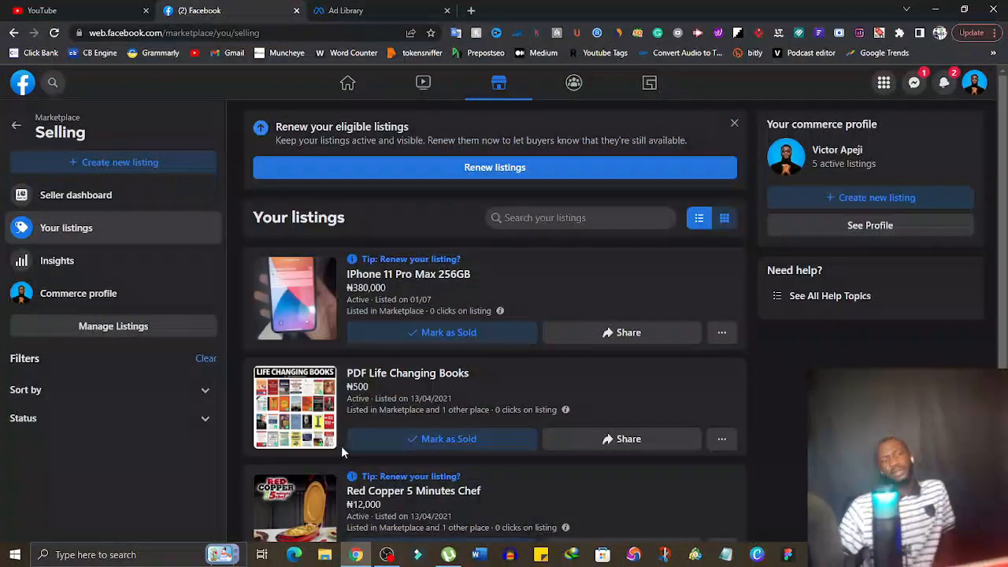